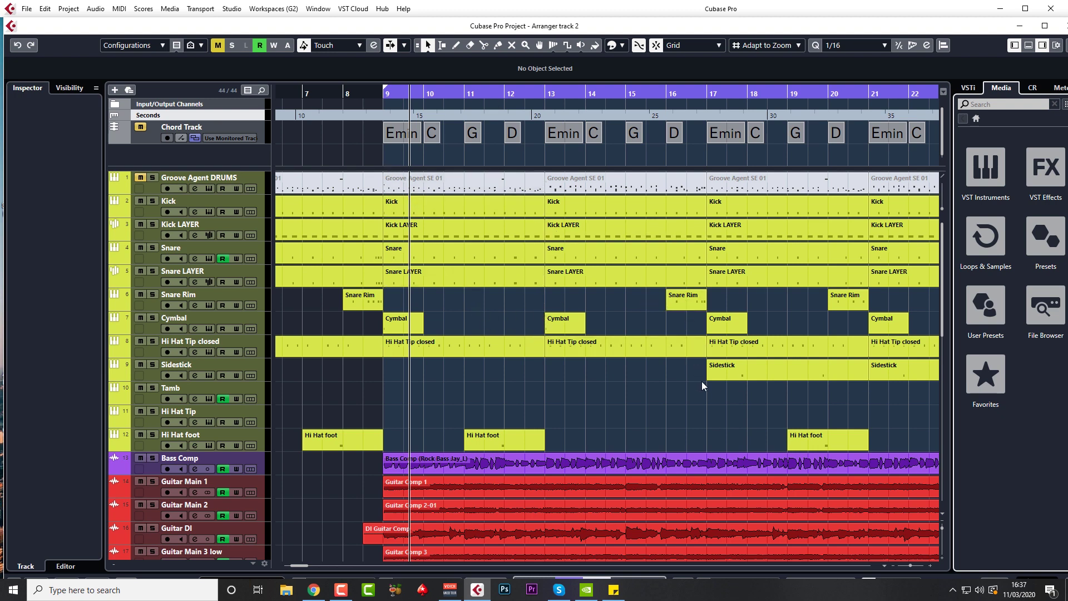
Step: Clear the part selection and add an arranger track from the track list's context menu
{"action": "left_click_drag", "start_coordinate": [703, 385], "coordinate": [386, 181]}
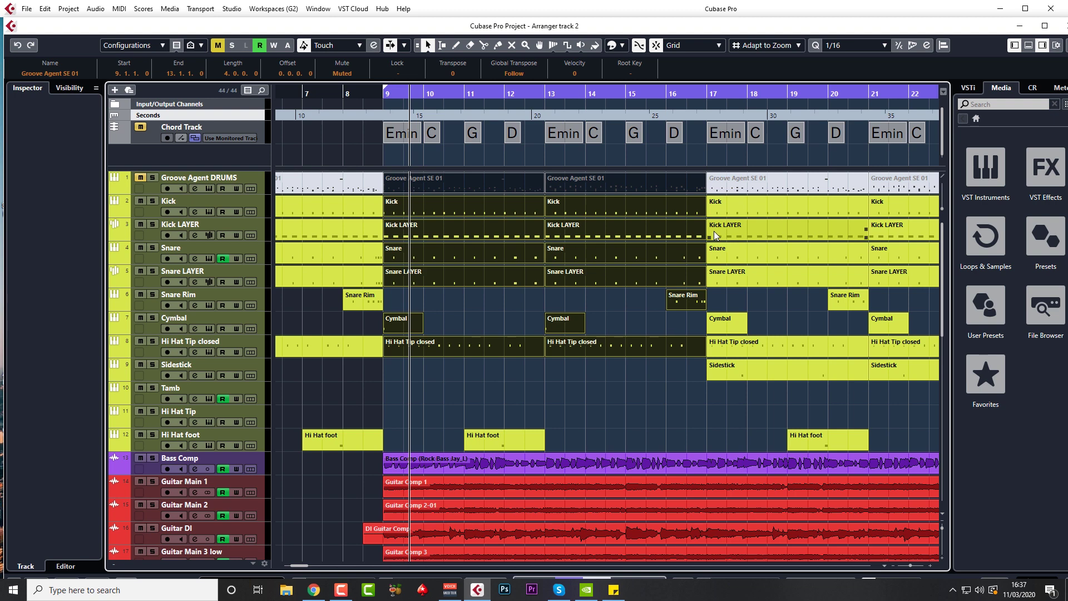
{"action": "left_click", "coordinate": [214, 155]}
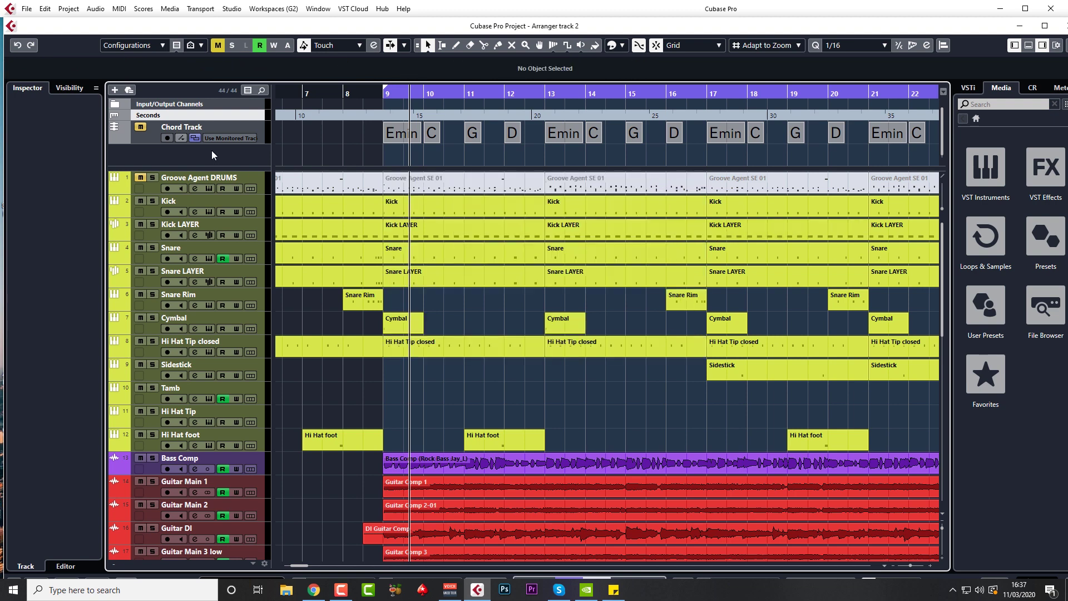
{"action": "right_click", "coordinate": [215, 155]}
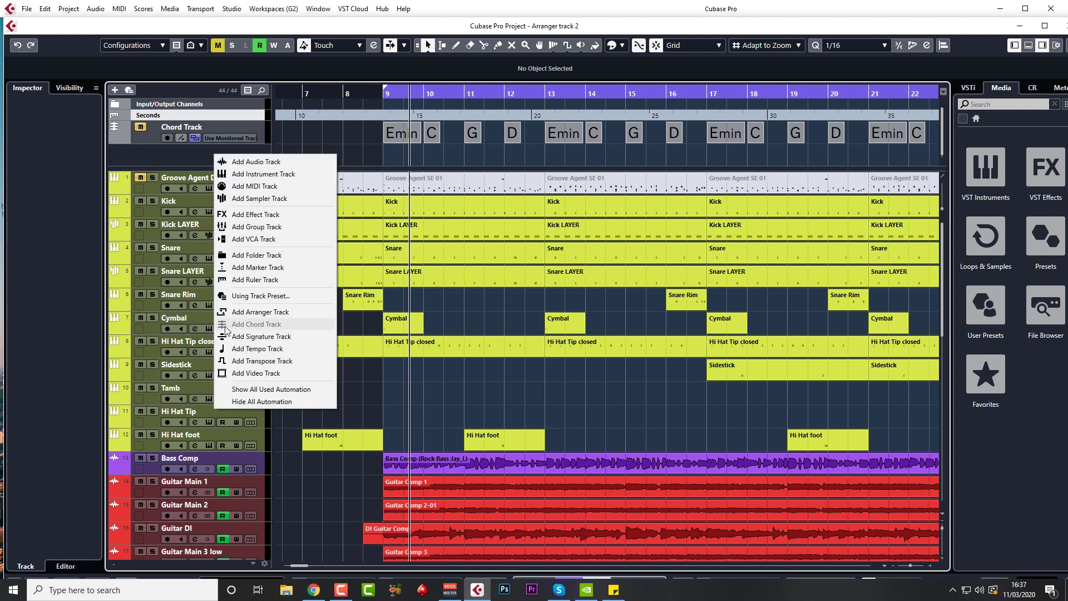
{"action": "left_click", "coordinate": [248, 312]}
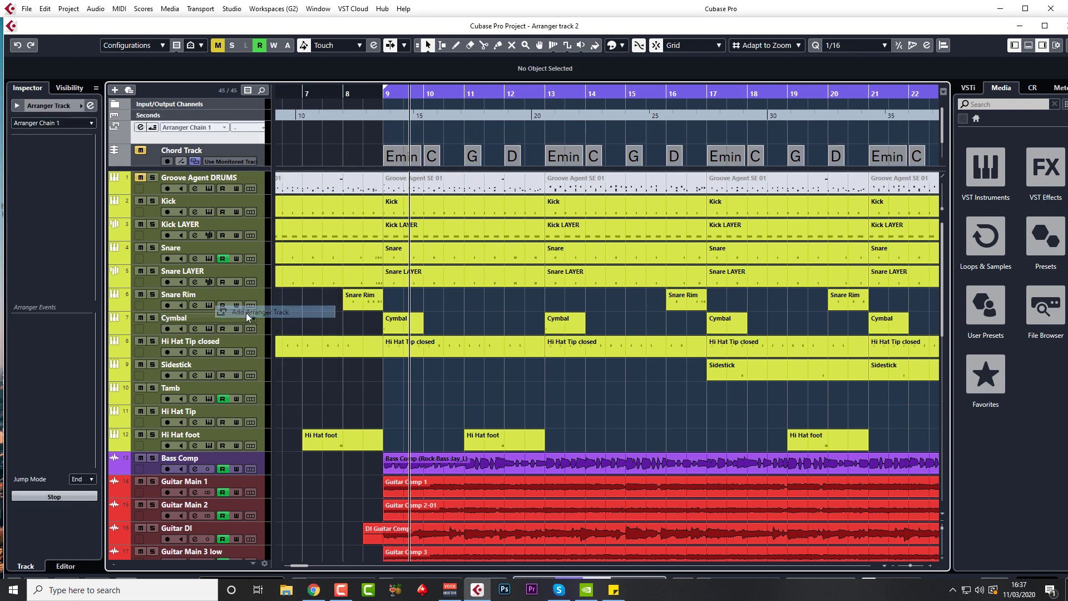
Step: Look through the Add Track dialog and the Project menu, closing both without adding tracks
{"action": "left_click", "coordinate": [115, 91]}
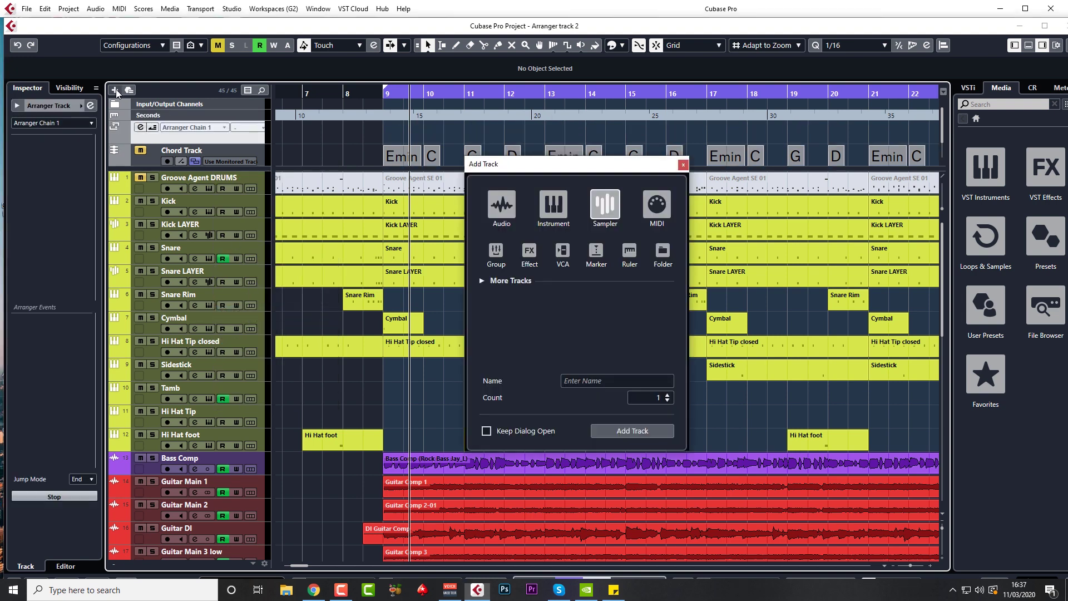
{"action": "left_click", "coordinate": [481, 282]}
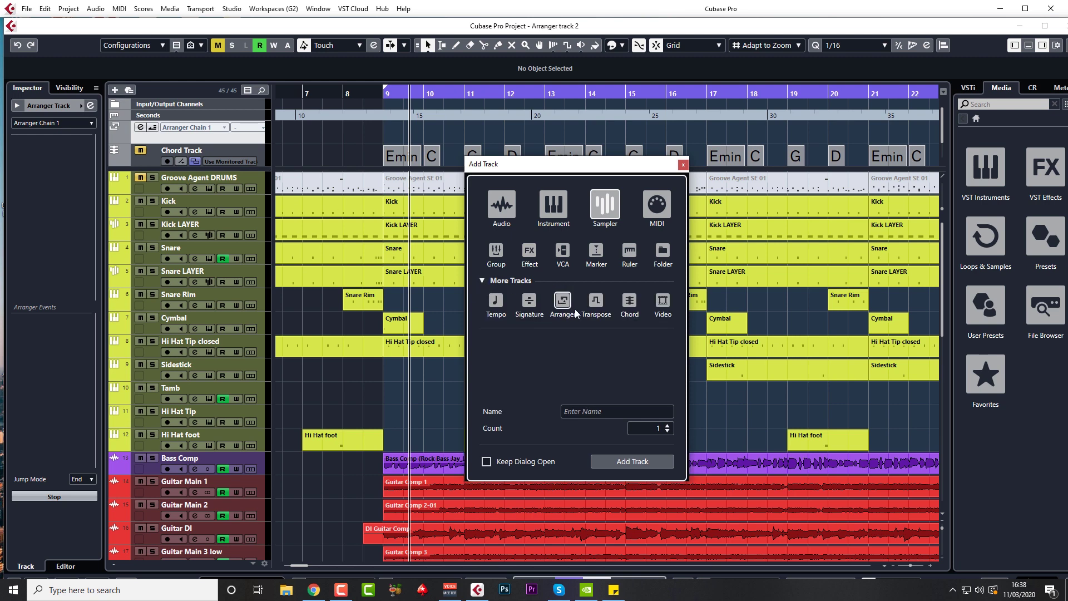
{"action": "left_click", "coordinate": [683, 164]}
{"action": "left_click", "coordinate": [69, 9]}
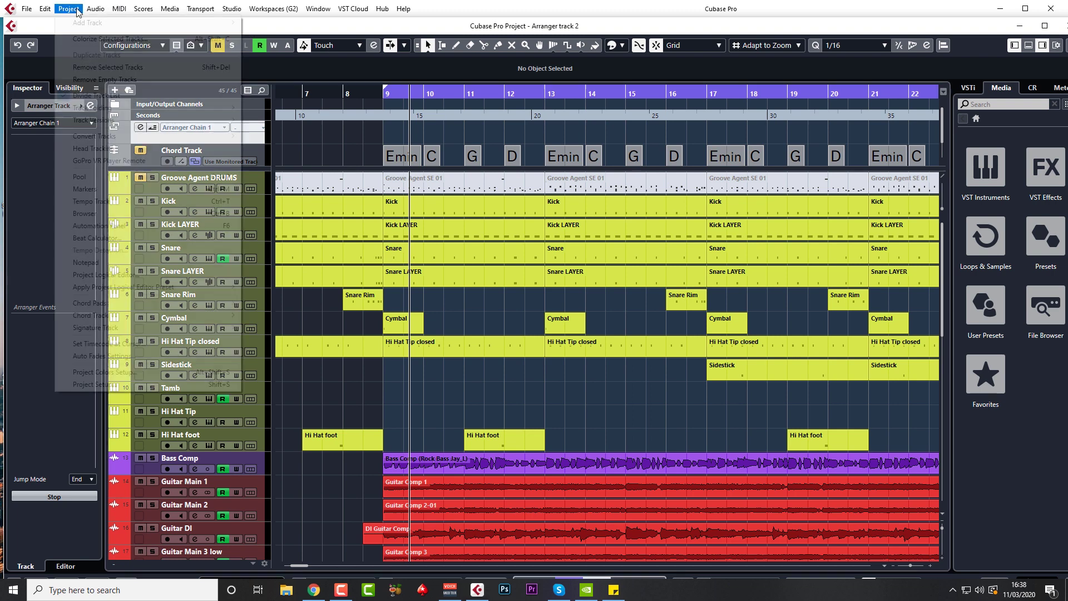
{"action": "mouse_move", "coordinate": [107, 24]}
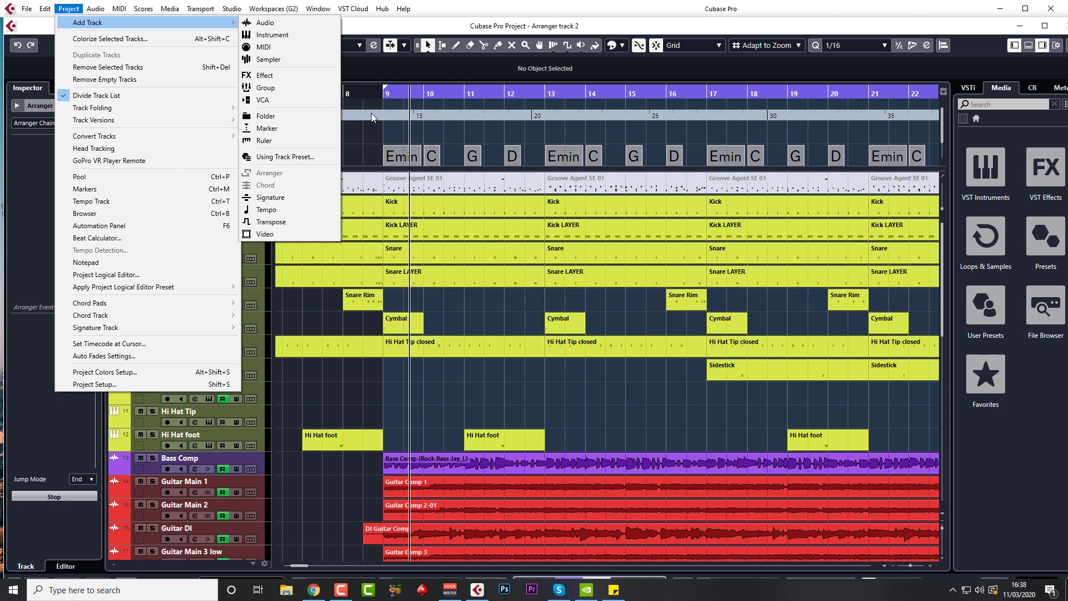
{"action": "left_click", "coordinate": [386, 103]}
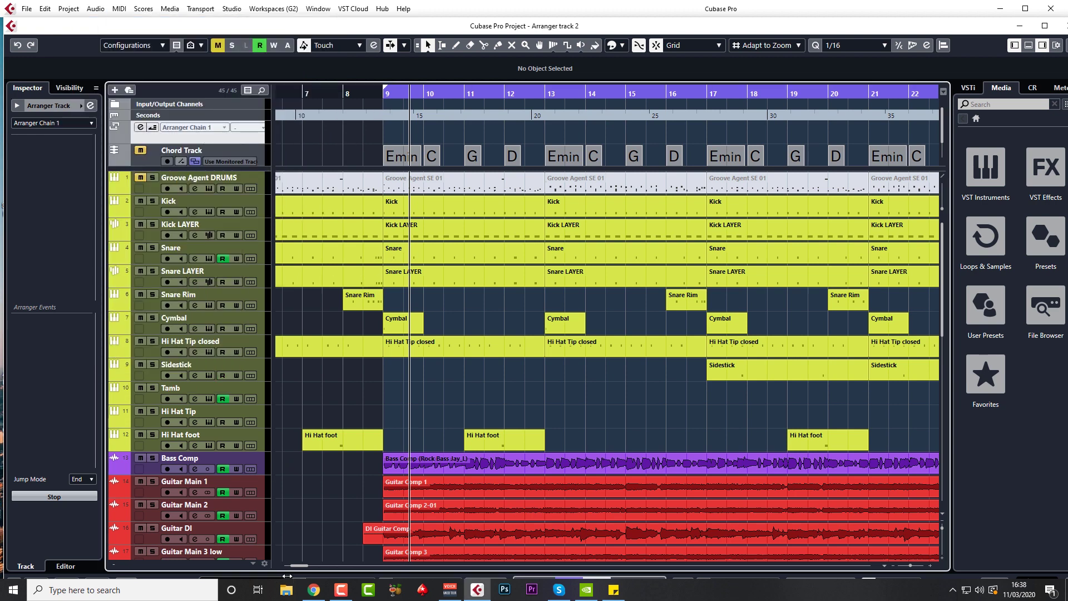
Step: Draw an arranger section from bar 5 to 9 and name it Intro
{"action": "left_click_drag", "start_coordinate": [299, 566], "coordinate": [285, 567]}
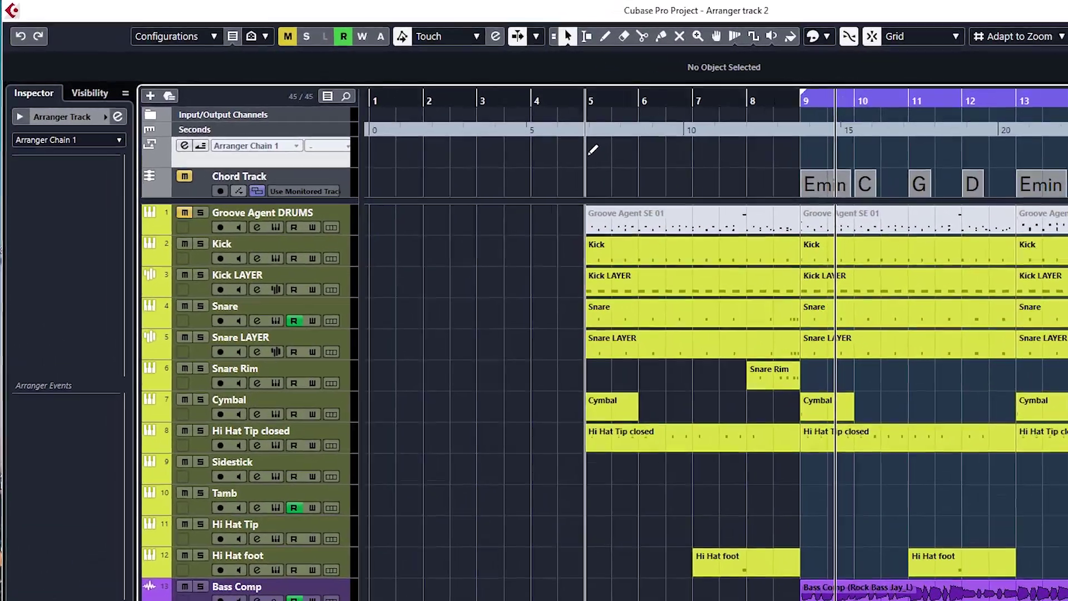
{"action": "left_click_drag", "start_coordinate": [593, 149], "coordinate": [794, 148]}
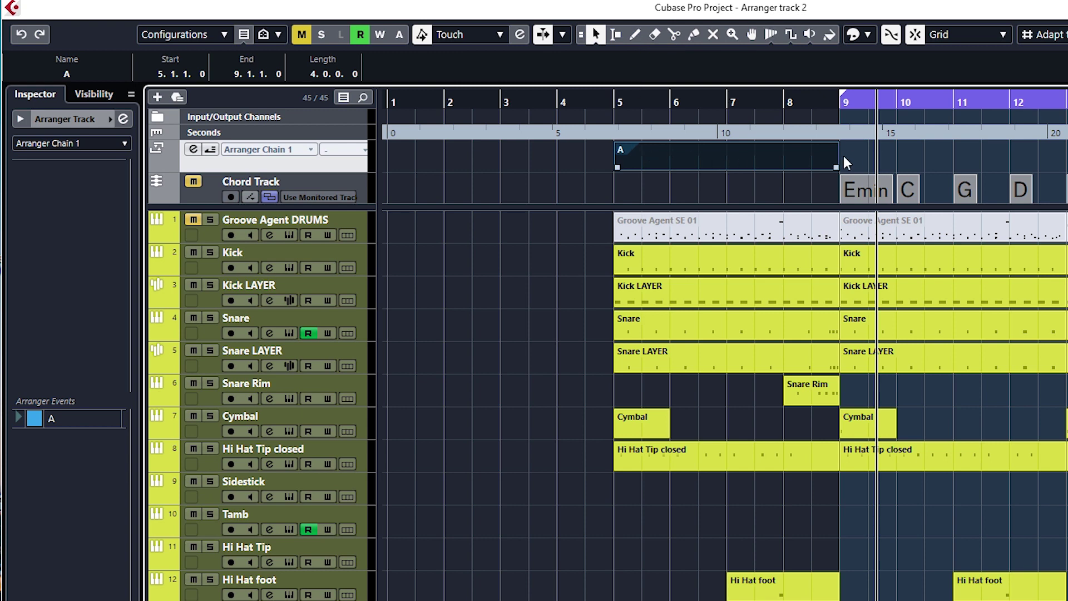
{"action": "key", "text": "g"}
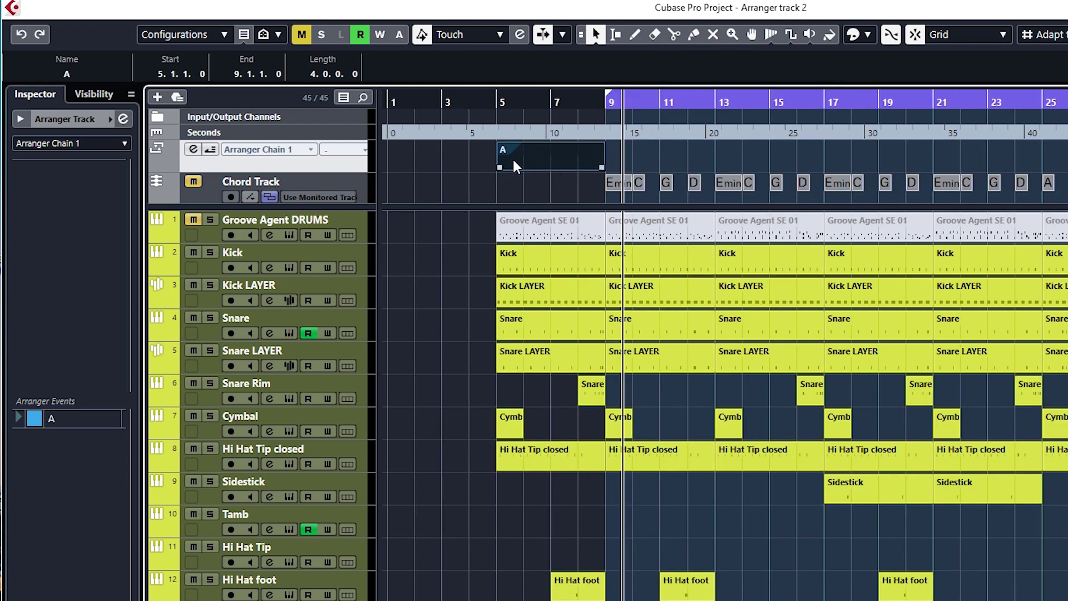
{"action": "left_click", "coordinate": [66, 74]}
{"action": "type", "text": "Intro"}
{"action": "key", "text": "Return"}
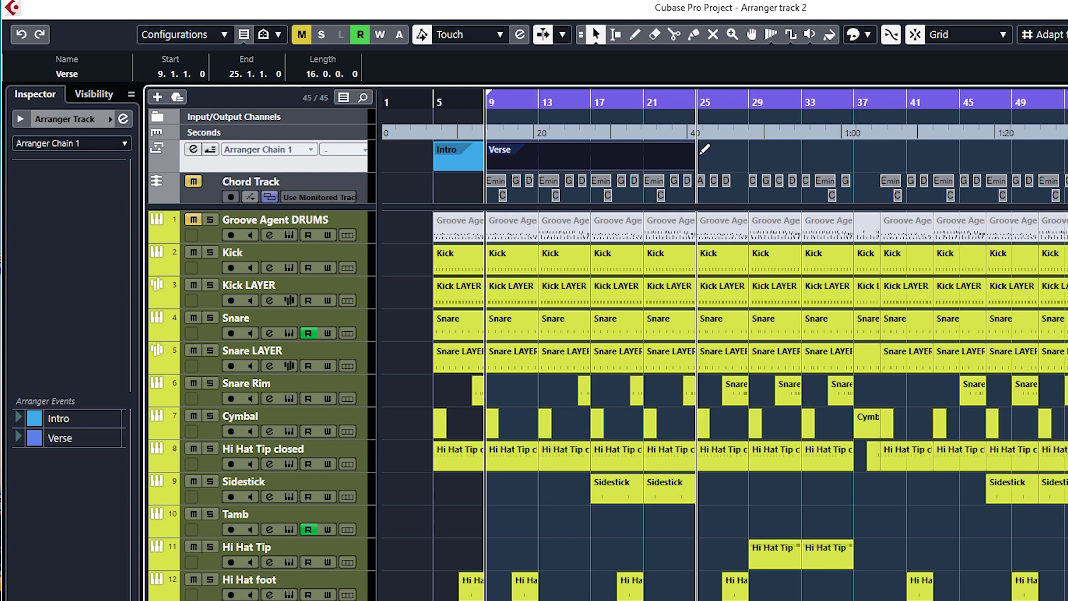
Step: Draw and name Pre Chorus (bars 25–29) and Chorus (from bar 29) sections
{"action": "left_click_drag", "start_coordinate": [698, 155], "coordinate": [745, 158]}
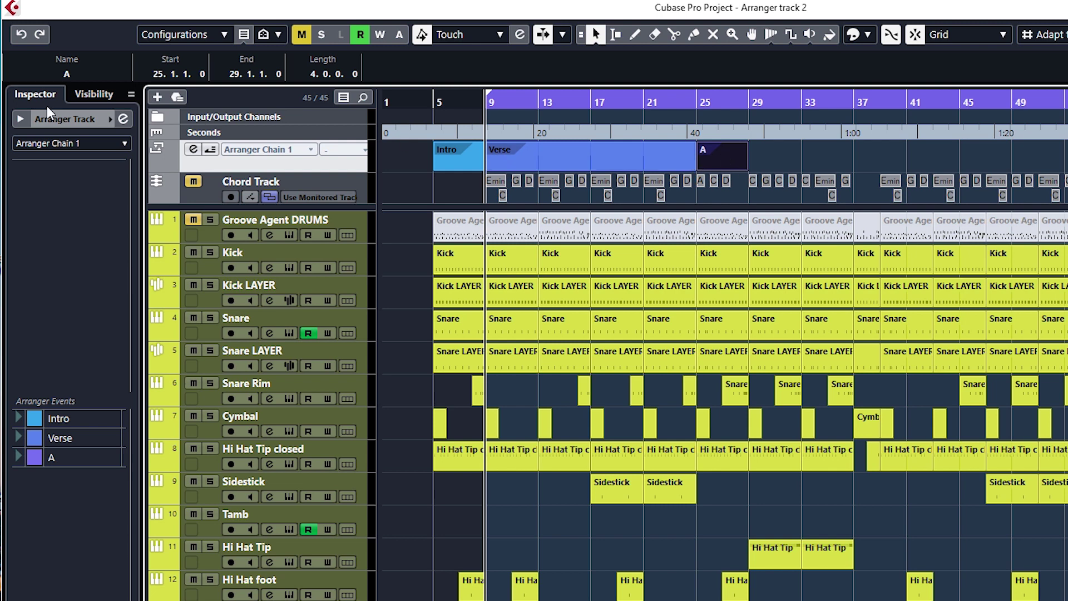
{"action": "left_click", "coordinate": [67, 74]}
{"action": "type", "text": "Pre Chors"}
{"action": "key", "text": "BackSpace"}
{"action": "type", "text": "us"}
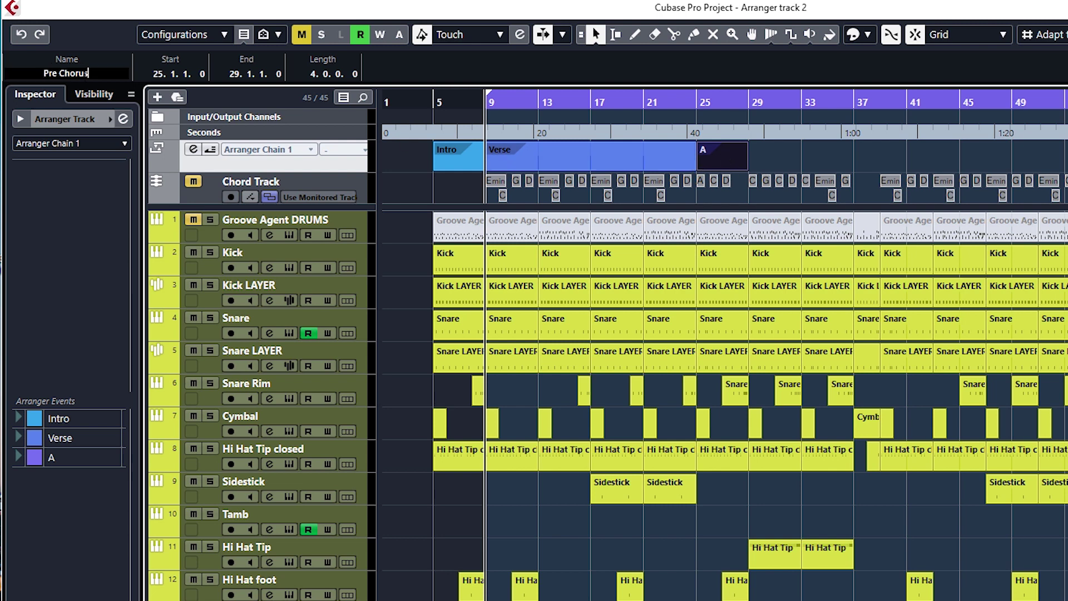
{"action": "key", "text": "Return"}
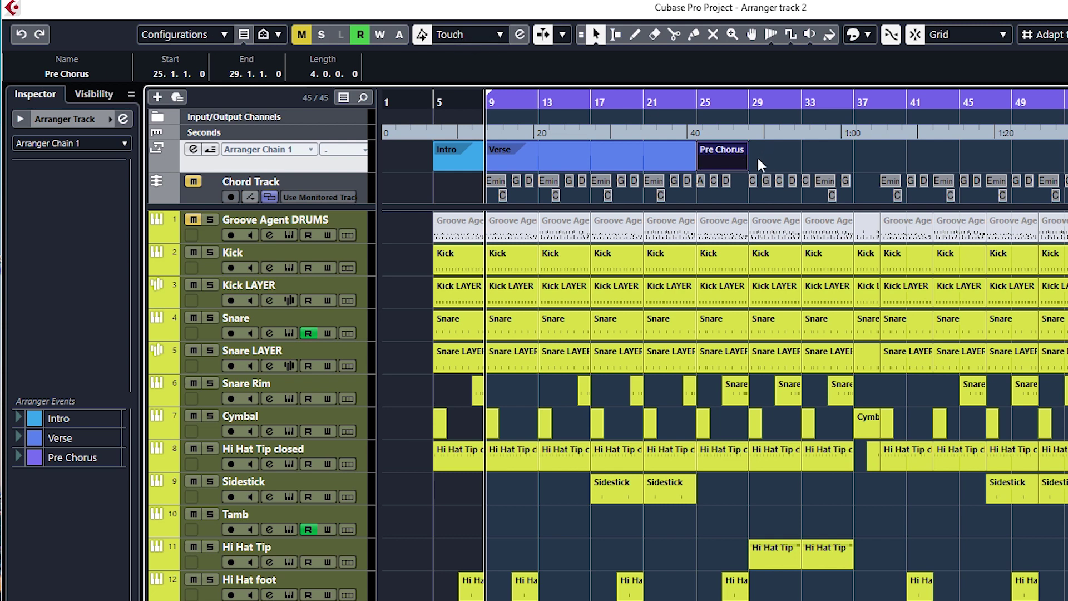
{"action": "left_click_drag", "start_coordinate": [751, 157], "coordinate": [853, 156]}
{"action": "type", "text": "Chorus"}
{"action": "key", "text": "Return"}
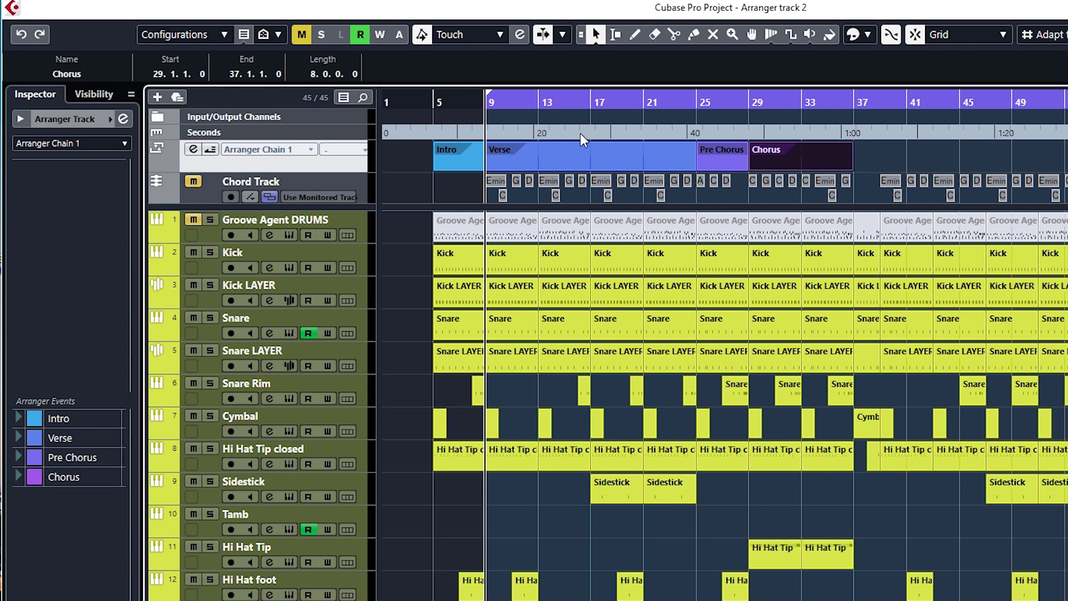
Step: Paint the Chorus section orange using the Color tool's Colorize palette
{"action": "left_click", "coordinate": [829, 34]}
{"action": "left_click", "coordinate": [831, 33]}
{"action": "left_click", "coordinate": [887, 80]}
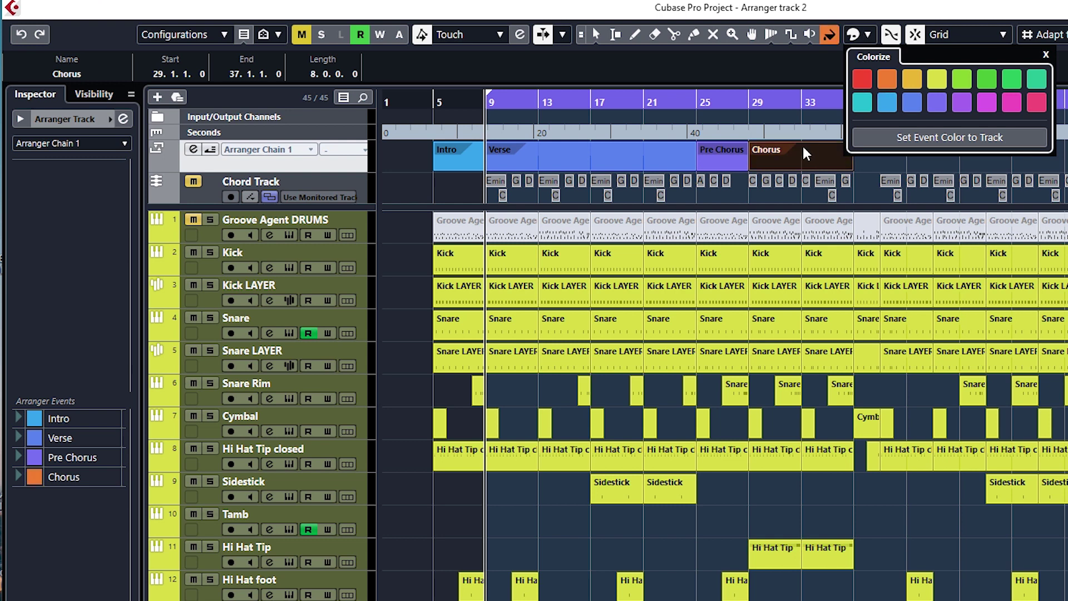
{"action": "left_click", "coordinate": [783, 51]}
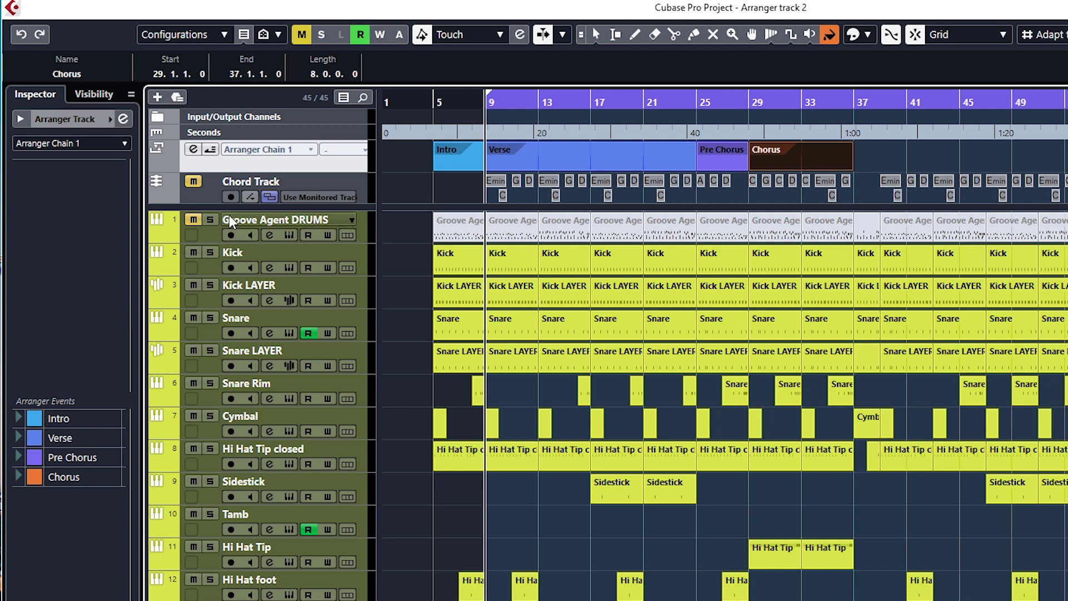
Step: Open and close the Arranger Editor, then toggle Arranger Mode on and off
{"action": "left_click", "coordinate": [193, 149]}
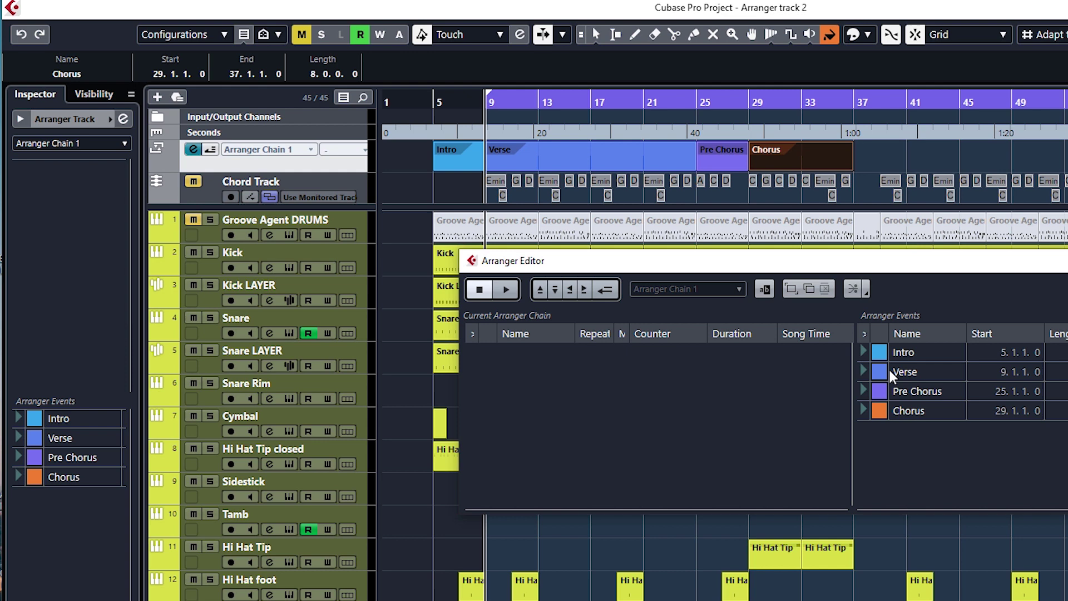
{"action": "key", "text": "Escape"}
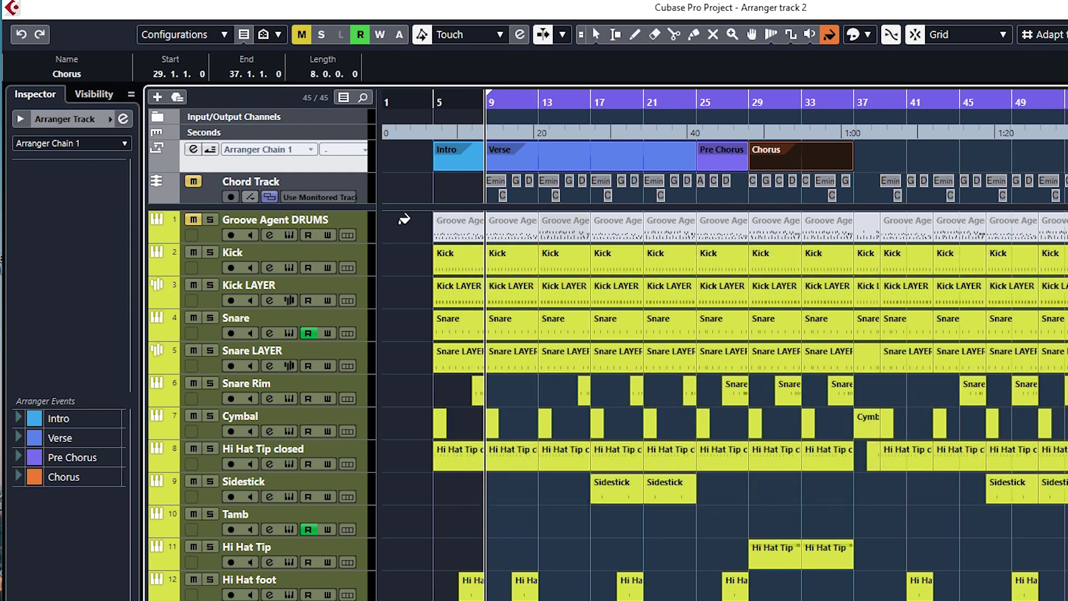
{"action": "left_click", "coordinate": [213, 152]}
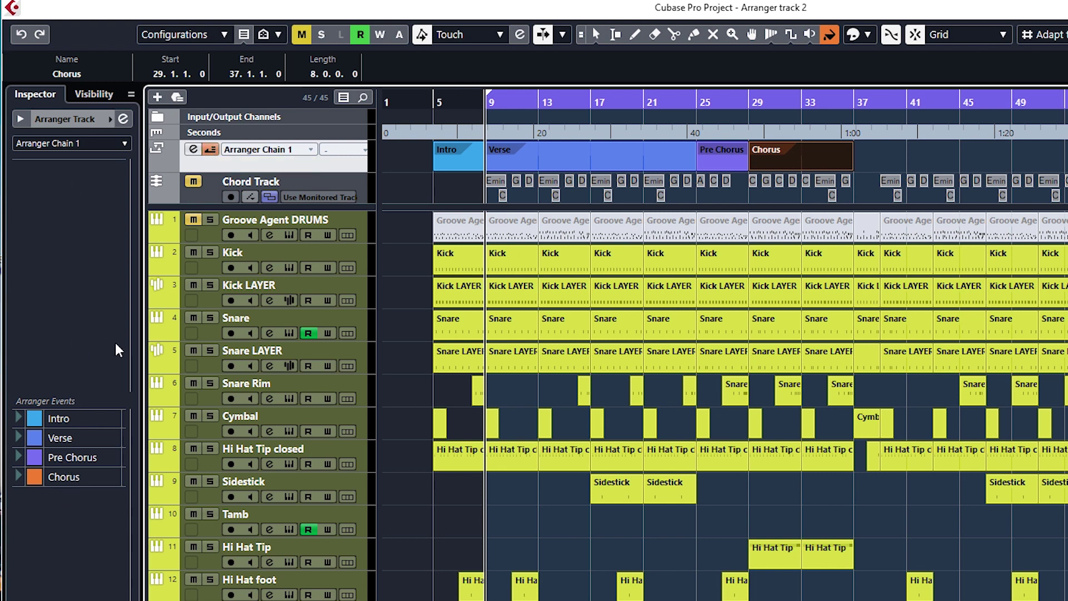
{"action": "left_click", "coordinate": [210, 152]}
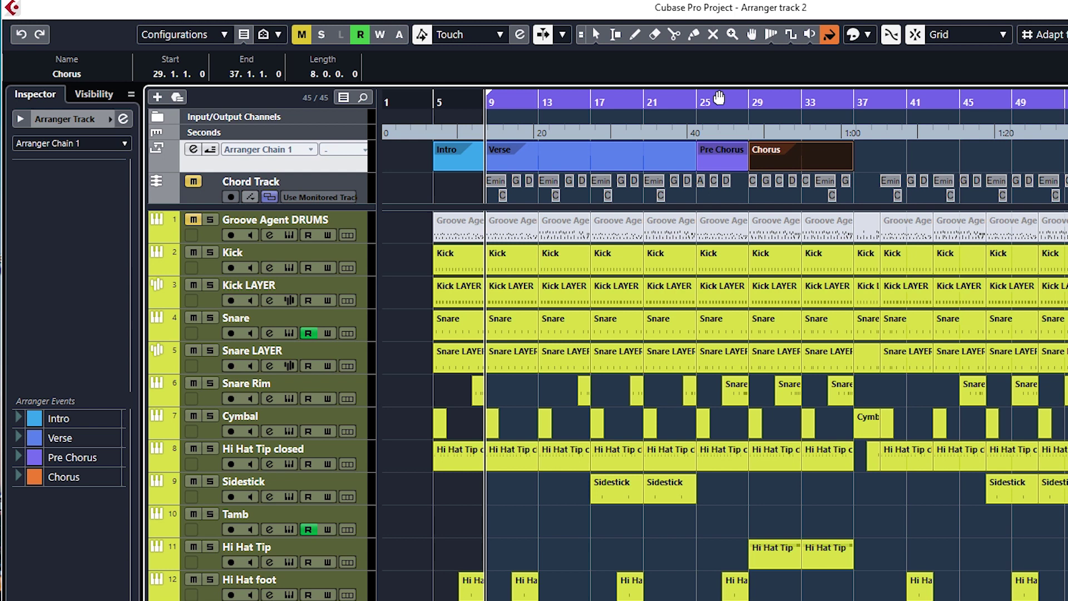
Step: Switch to the Object Selection tool and set the playback position to bar 5
{"action": "left_click", "coordinate": [595, 34]}
{"action": "left_click", "coordinate": [215, 149]}
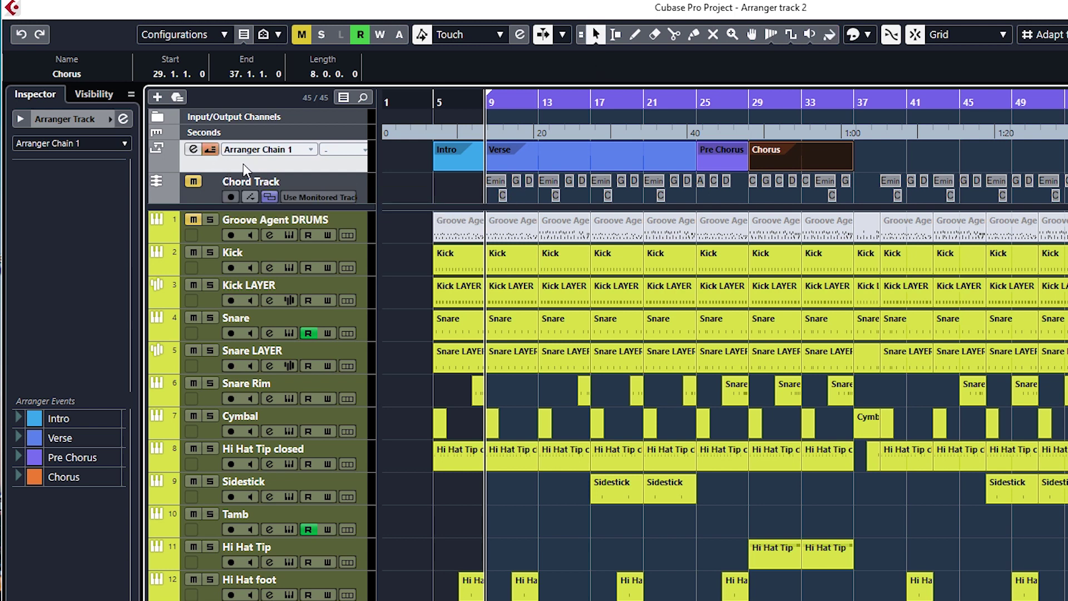
{"action": "left_click", "coordinate": [211, 149]}
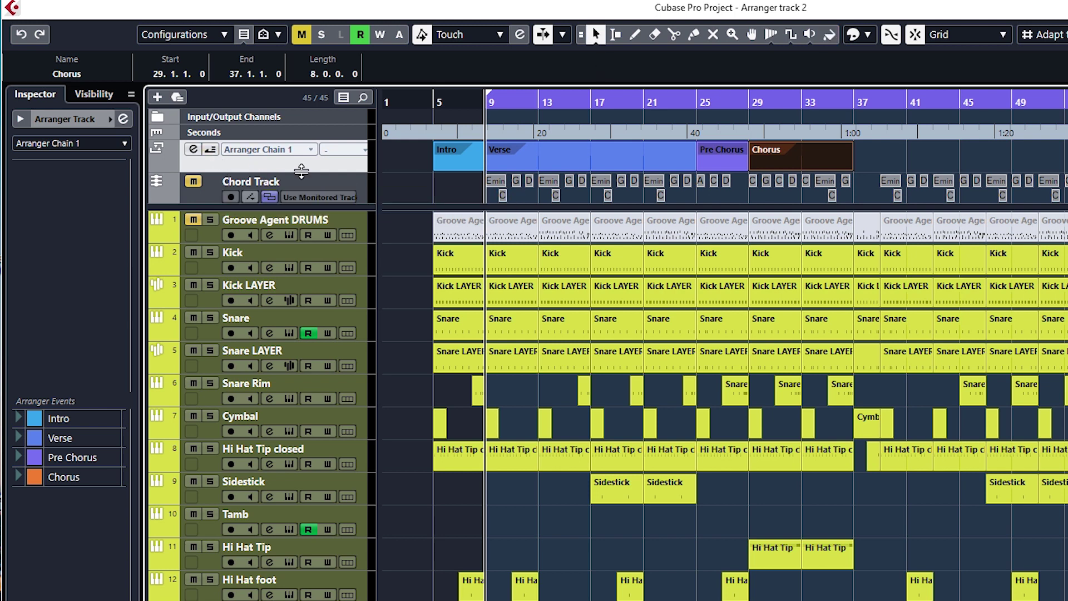
{"action": "left_click", "coordinate": [433, 101]}
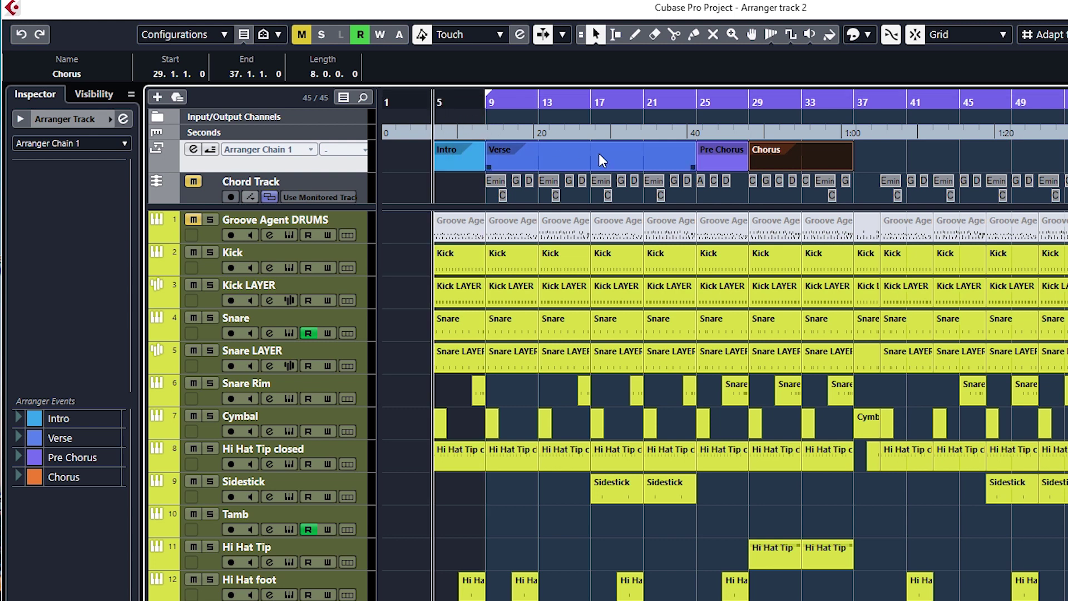
Step: Enable Arranger Mode and add Pre Chorus as the chain's first entry, playing once
{"action": "left_click", "coordinate": [791, 161]}
{"action": "left_click", "coordinate": [575, 154]}
{"action": "left_click", "coordinate": [719, 158]}
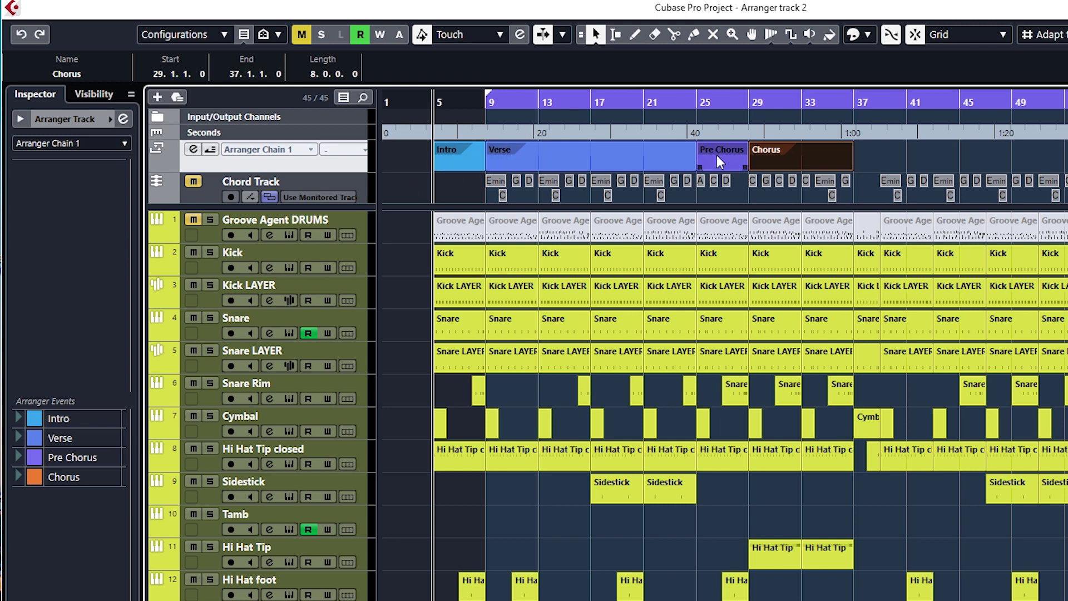
{"action": "left_click", "coordinate": [559, 148]}
{"action": "left_click", "coordinate": [210, 149]}
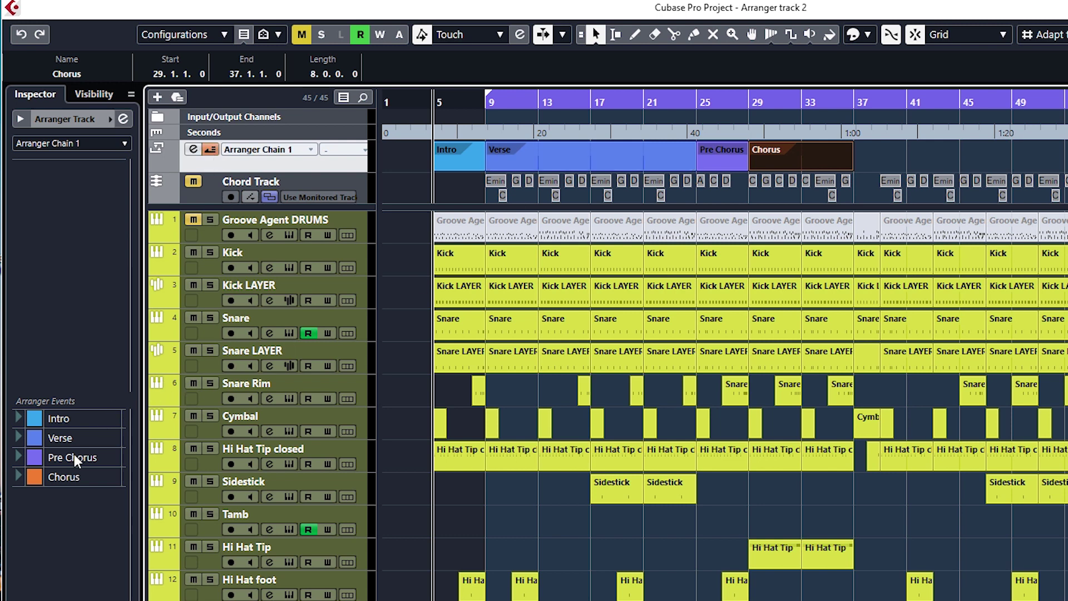
{"action": "double_click", "coordinate": [75, 454]}
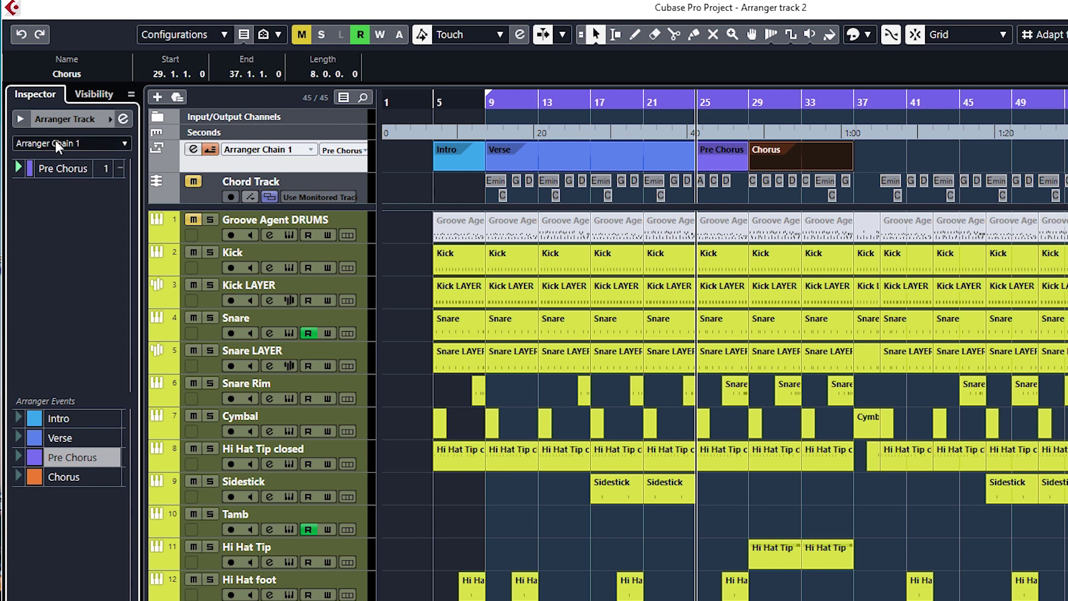
{"action": "left_click", "coordinate": [114, 143]}
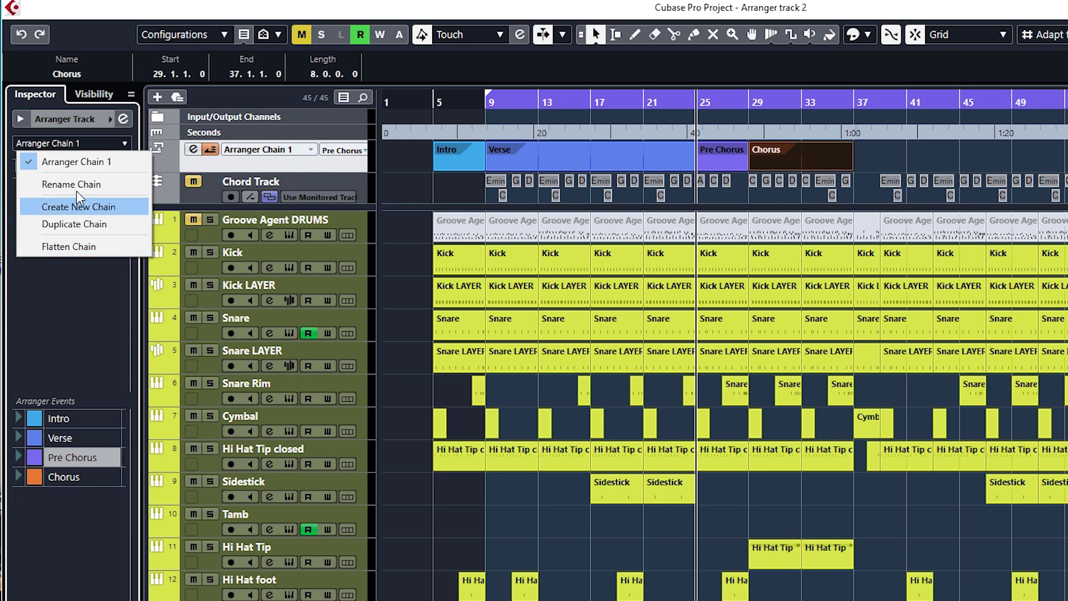
{"action": "left_click", "coordinate": [69, 304]}
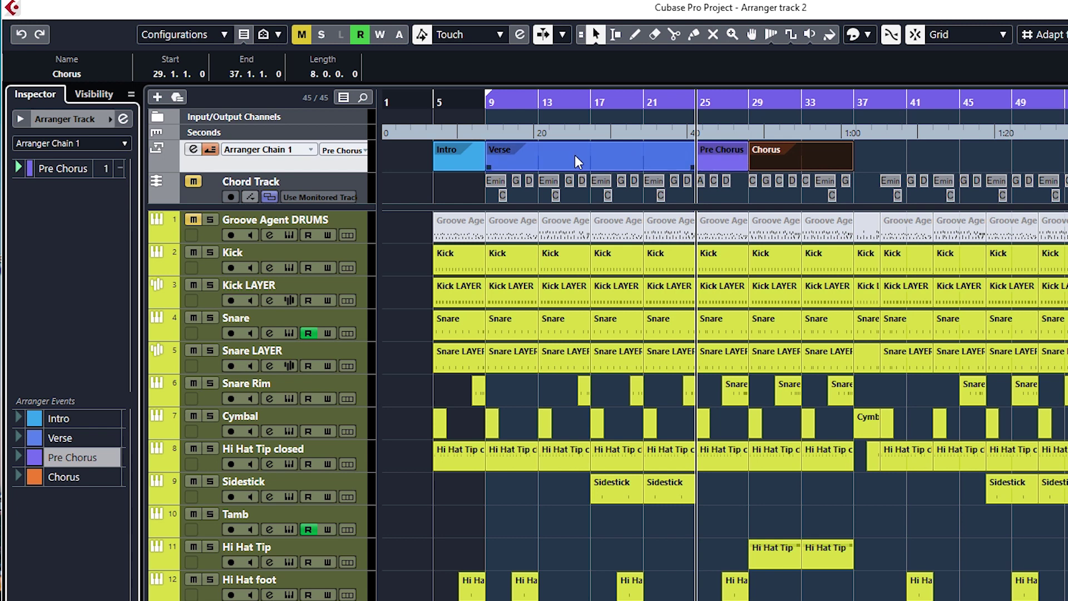
Step: Append Verse, Intro and Chorus to Arranger Chain 1 and make Intro the current entry
{"action": "double_click", "coordinate": [80, 439]}
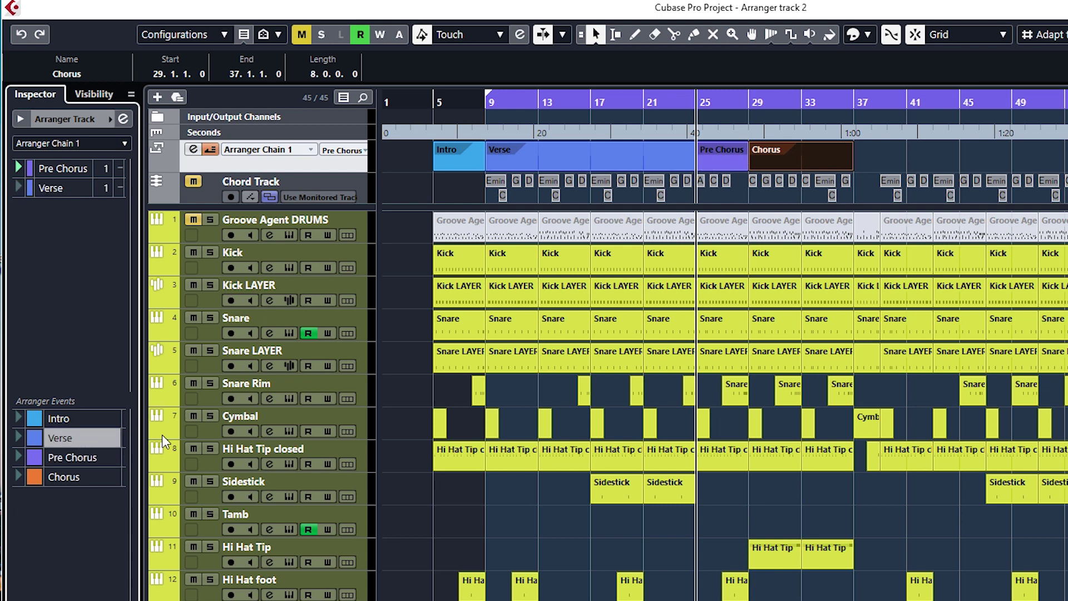
{"action": "double_click", "coordinate": [75, 417]}
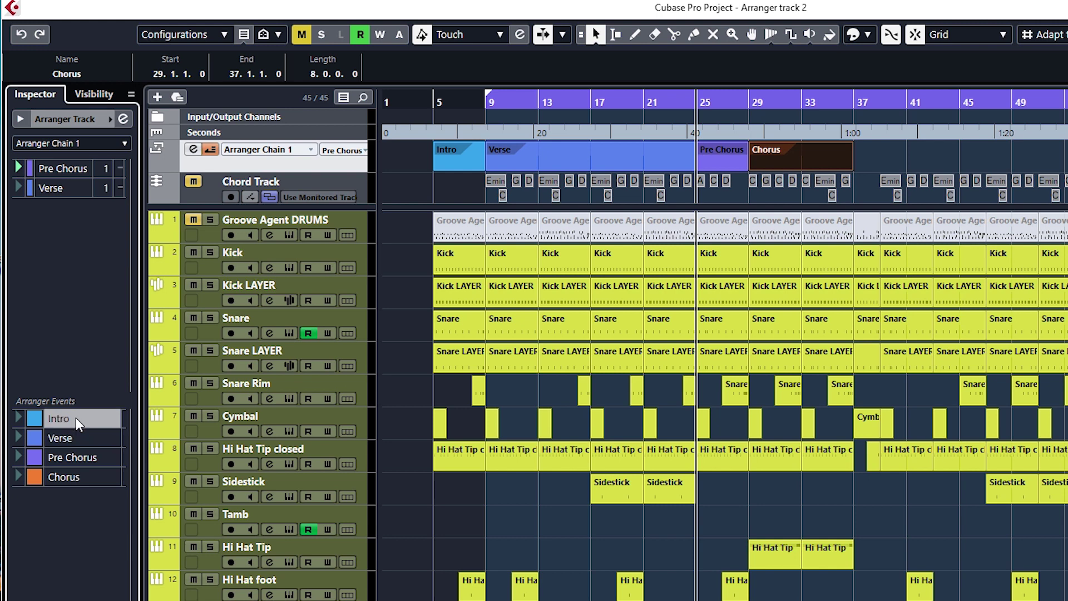
{"action": "double_click", "coordinate": [85, 477]}
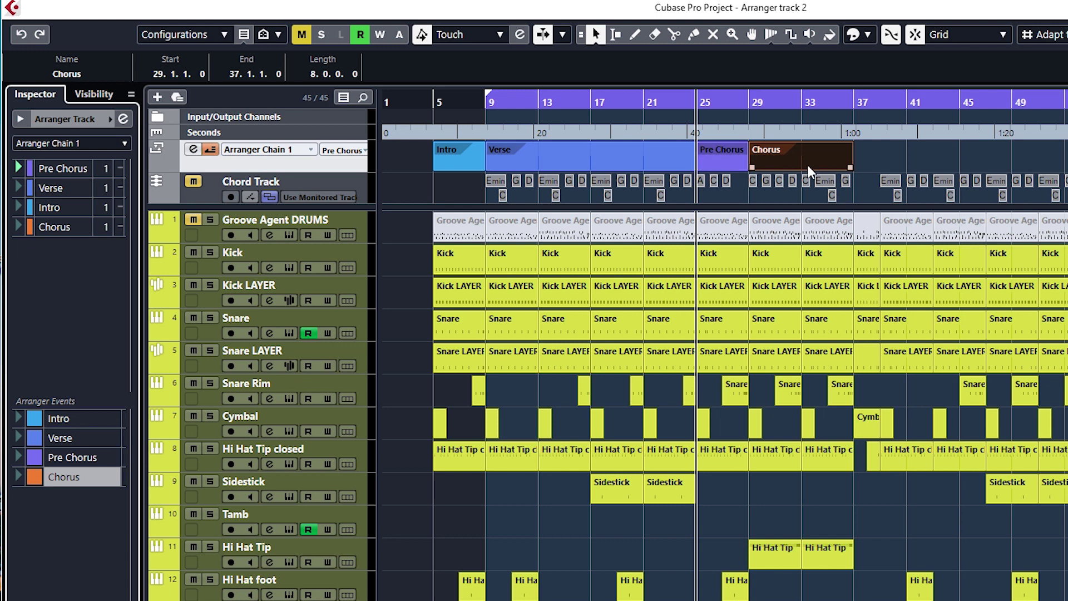
{"action": "left_click", "coordinate": [56, 207]}
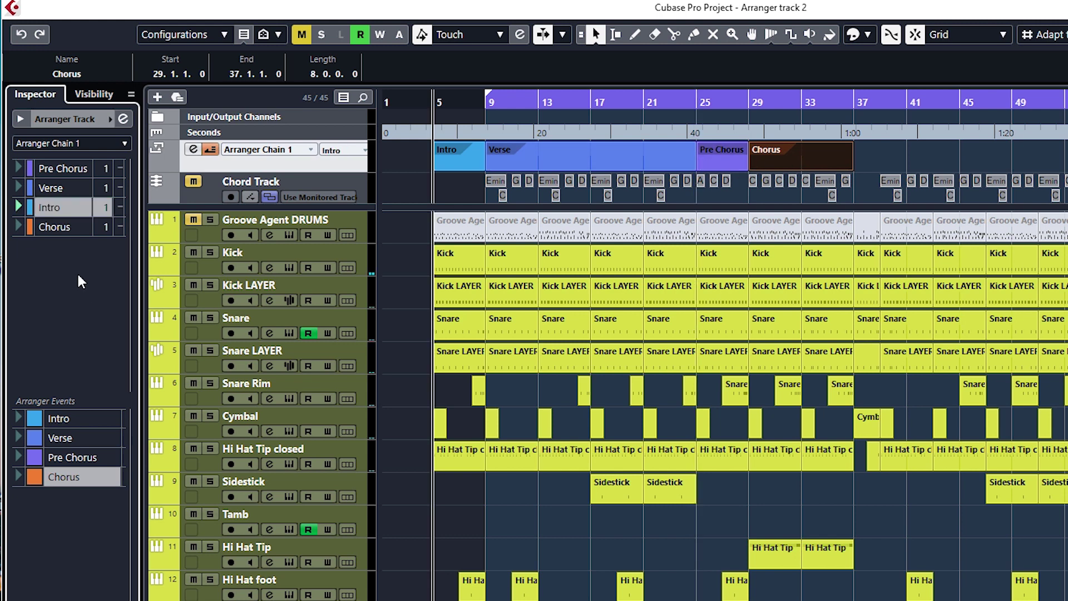
Step: Make Pre Chorus the current chain entry and play the arrangement from there
{"action": "left_click", "coordinate": [18, 166]}
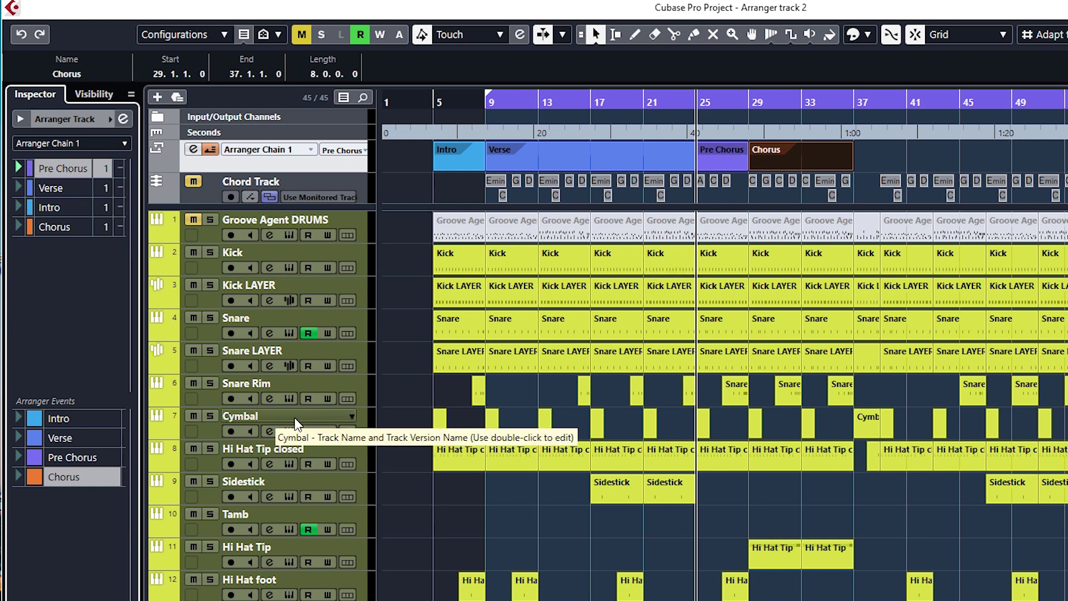
{"action": "left_click", "coordinate": [708, 153]}
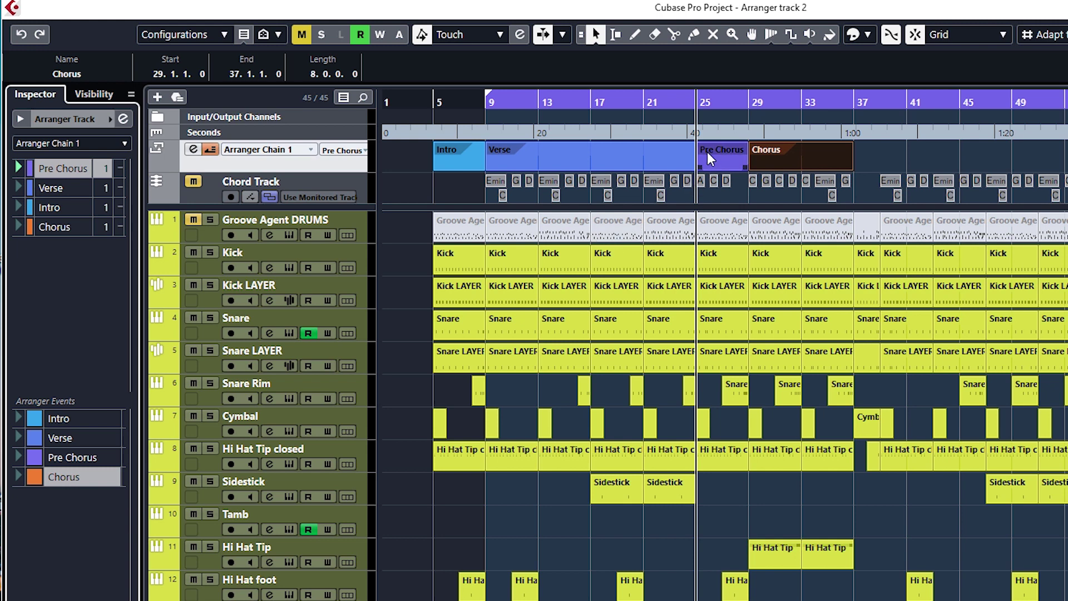
{"action": "left_click", "coordinate": [806, 156]}
{"action": "left_click", "coordinate": [698, 146]}
{"action": "key", "text": "space"}
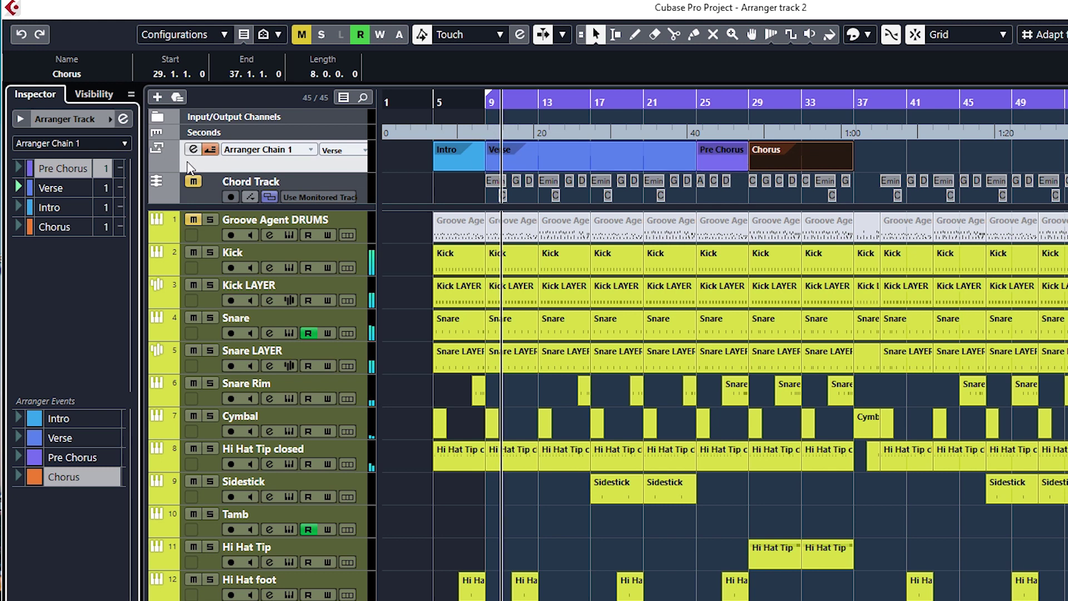
Step: Restart the chain from Pre Chorus and switch Arranger Mode on
{"action": "left_click", "coordinate": [17, 167]}
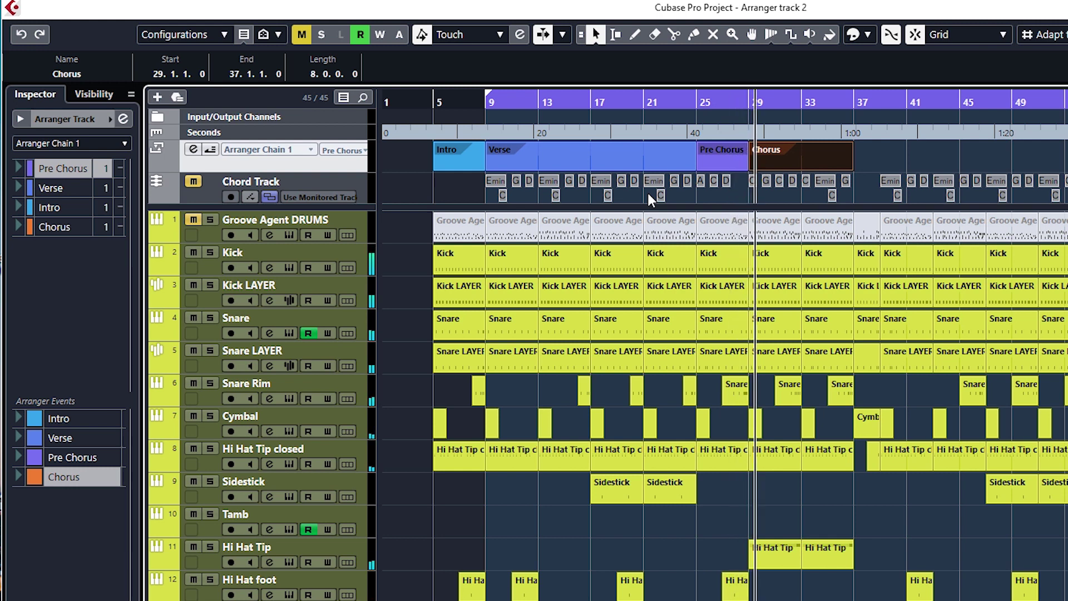
{"action": "left_click", "coordinate": [209, 149]}
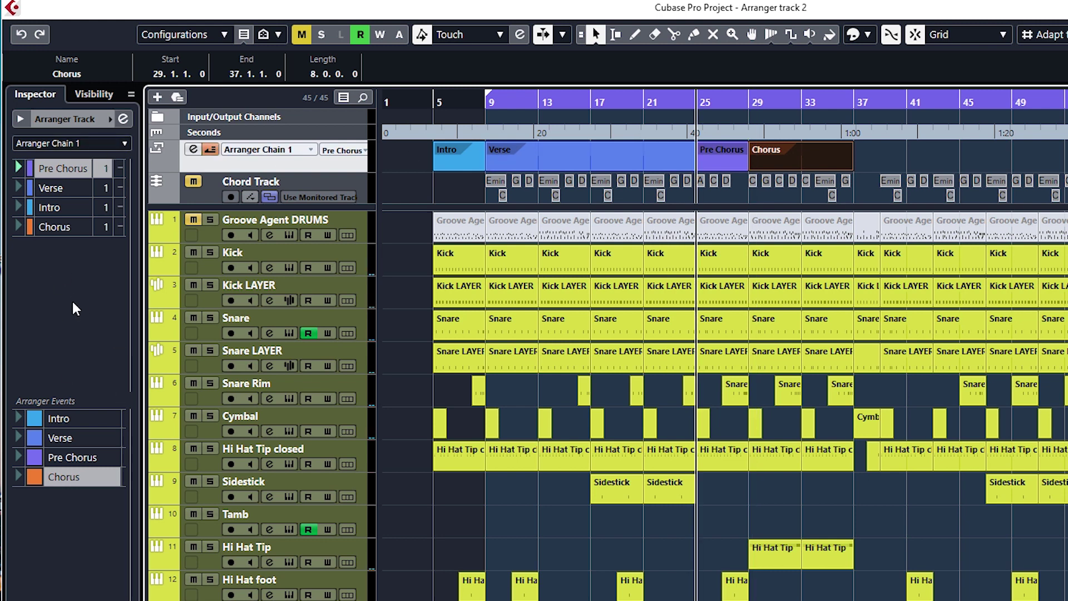
Step: Set Pre Chorus to repeat 2 times in the chain and play it back
{"action": "double_click", "coordinate": [105, 169]}
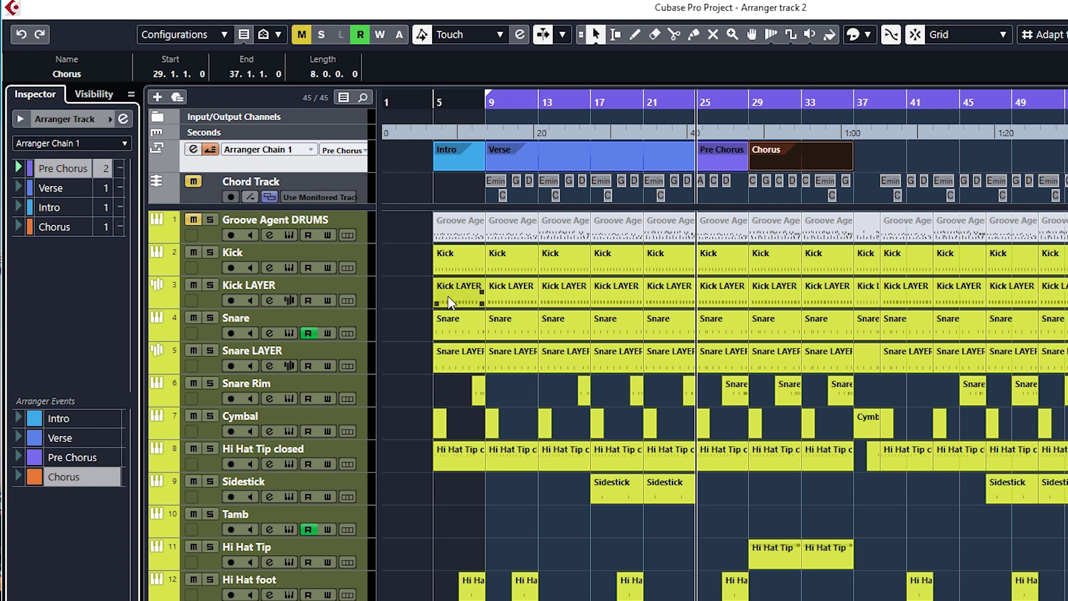
{"action": "key", "text": "space"}
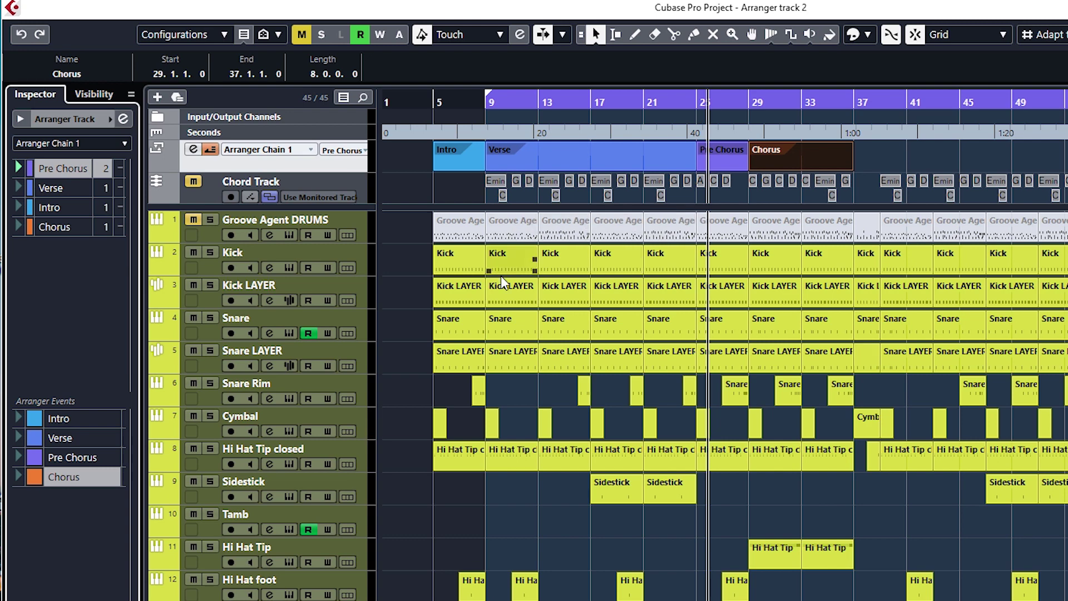
{"action": "key", "text": "ctrl+z"}
{"action": "left_click_drag", "start_coordinate": [423, 249], "coordinate": [621, 380]}
{"action": "key", "text": "Delete"}
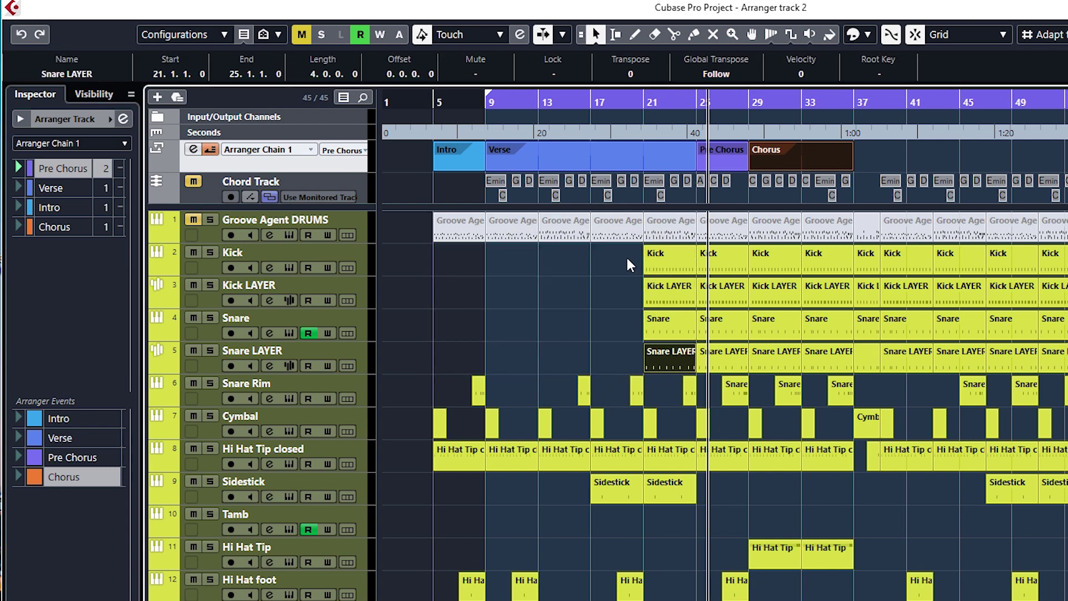
{"action": "left_click_drag", "start_coordinate": [626, 255], "coordinate": [863, 368]}
{"action": "left_click", "coordinate": [598, 238]}
{"action": "left_click_drag", "start_coordinate": [667, 251], "coordinate": [464, 258]}
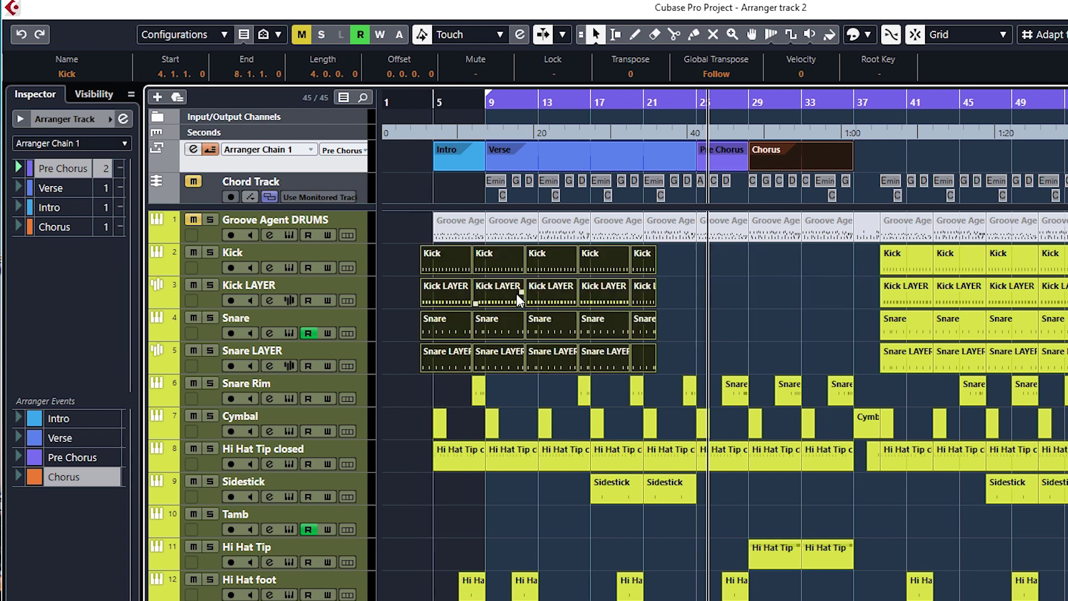
{"action": "key", "text": "ctrl+z"}
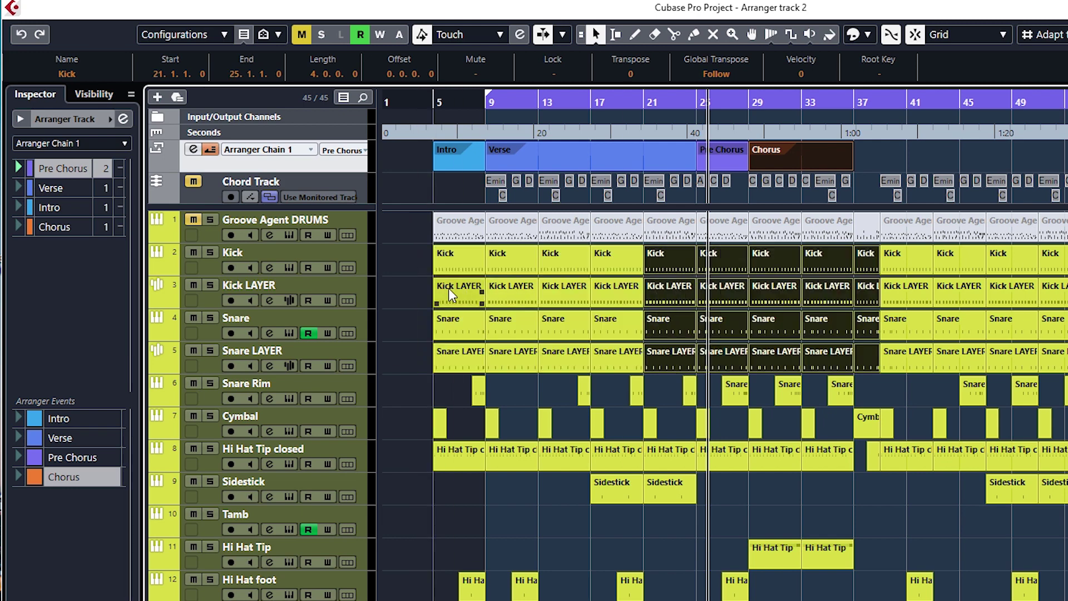
{"action": "left_click", "coordinate": [422, 282]}
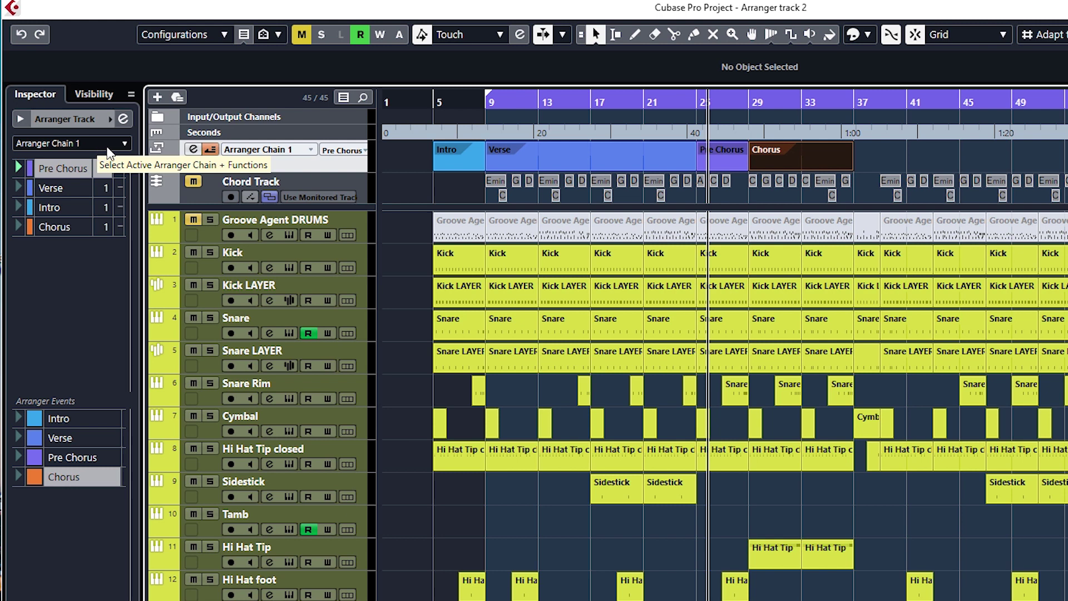
Step: Choose Flatten Chain from the Inspector's Arranger Chain menu for Arranger Chain 1
{"action": "left_click", "coordinate": [125, 143]}
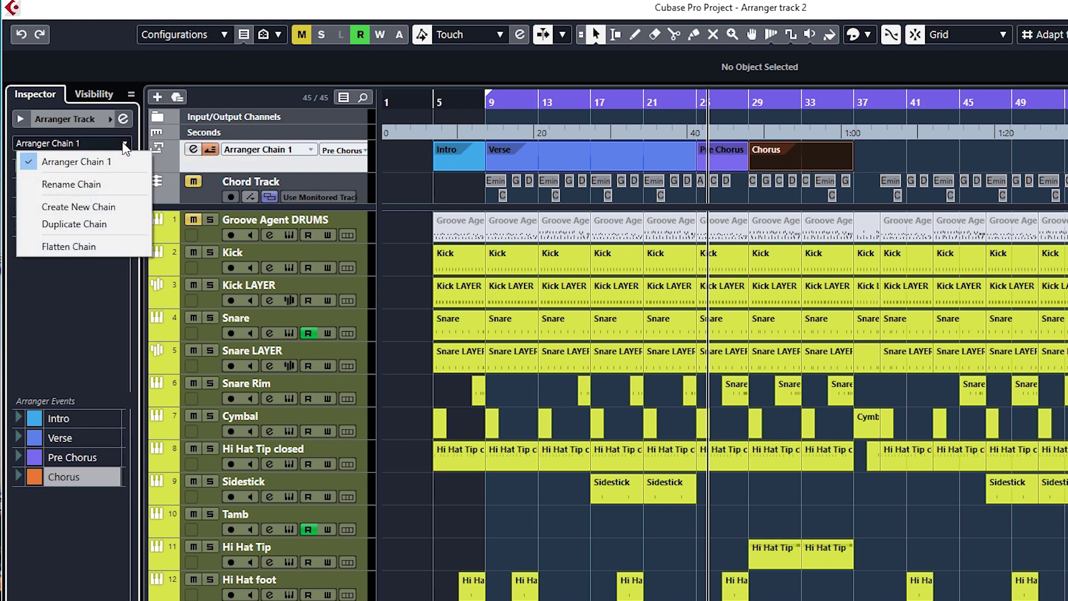
{"action": "left_click", "coordinate": [79, 246]}
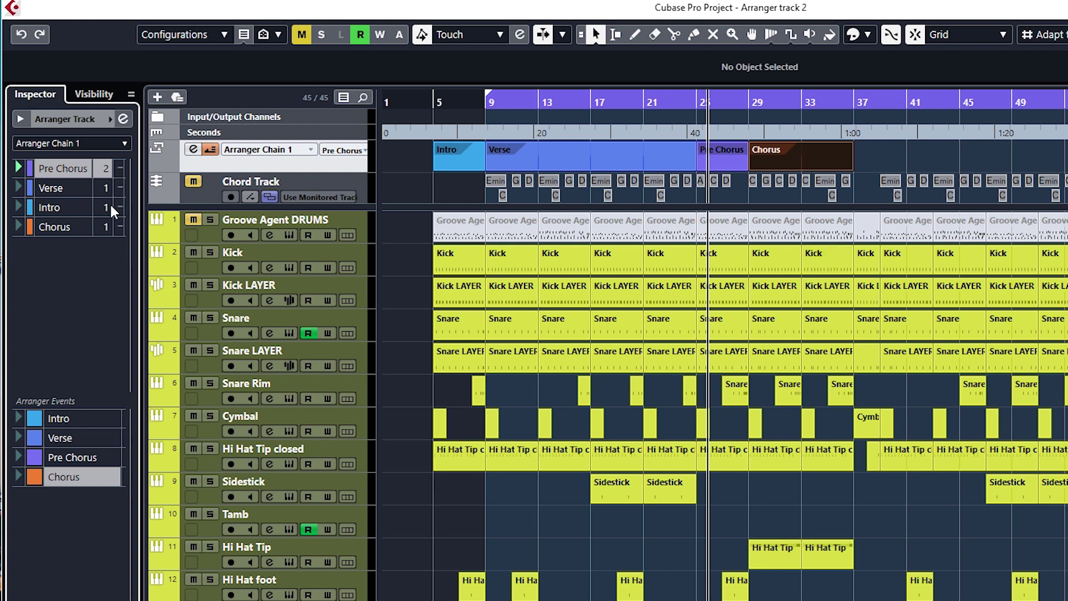
{"action": "left_click", "coordinate": [123, 143]}
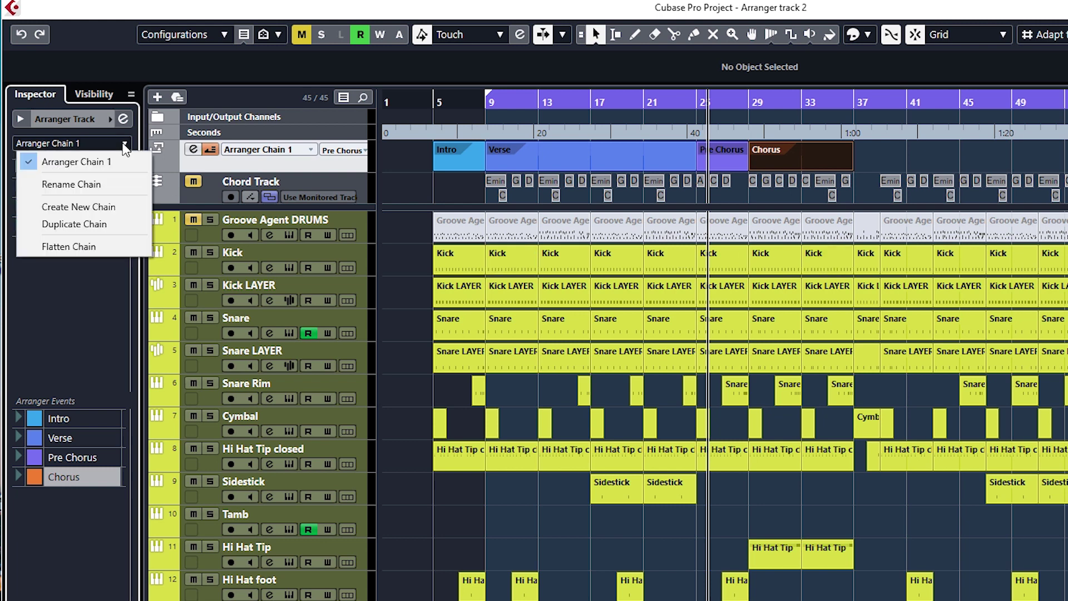
{"action": "left_click", "coordinate": [83, 245]}
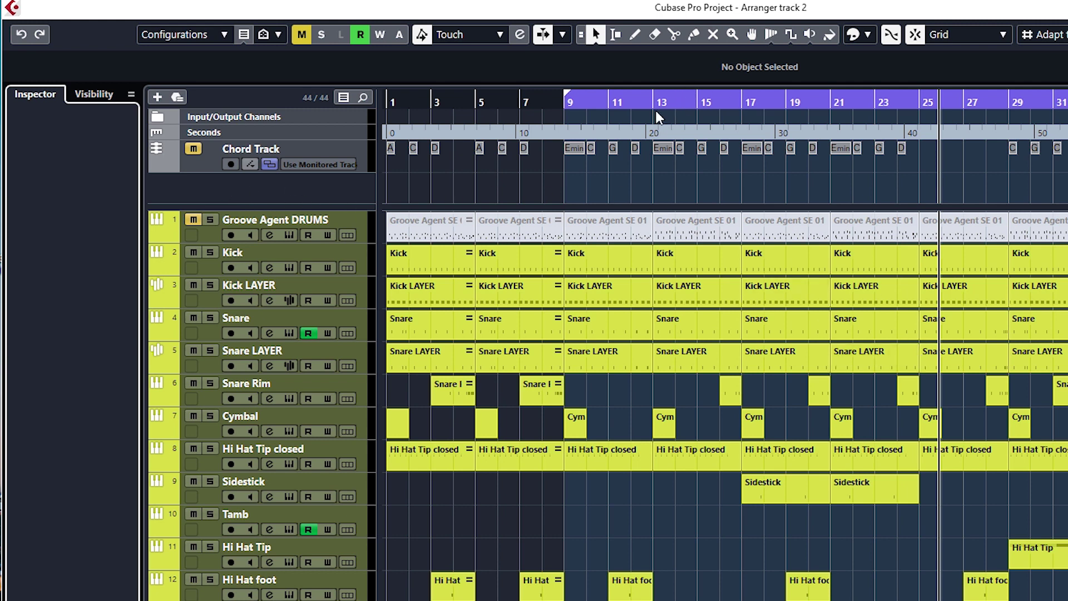
{"action": "double_click", "coordinate": [917, 105]}
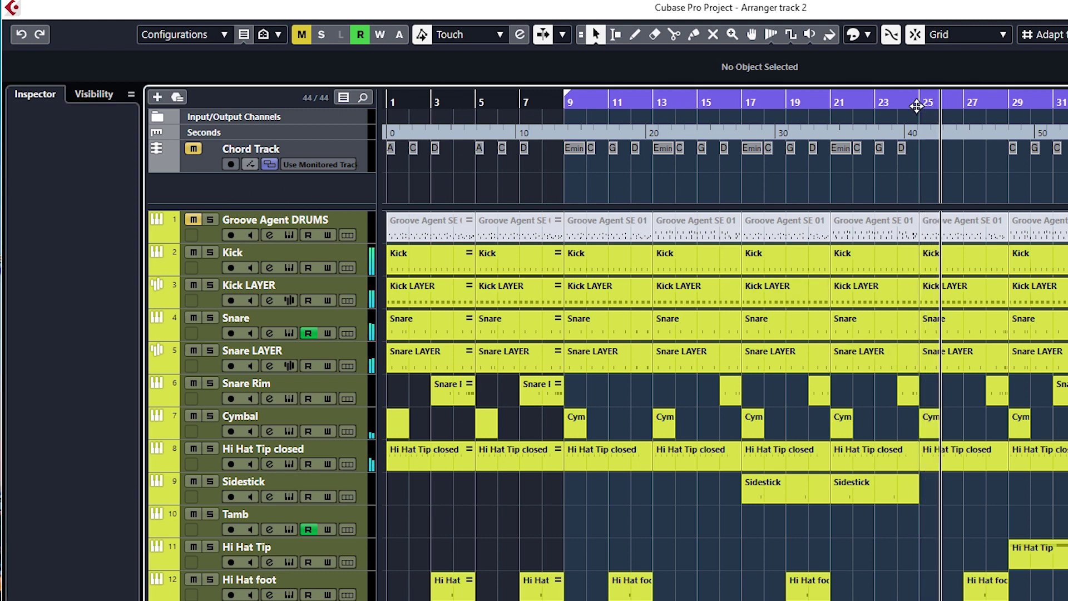
{"action": "key", "text": "space"}
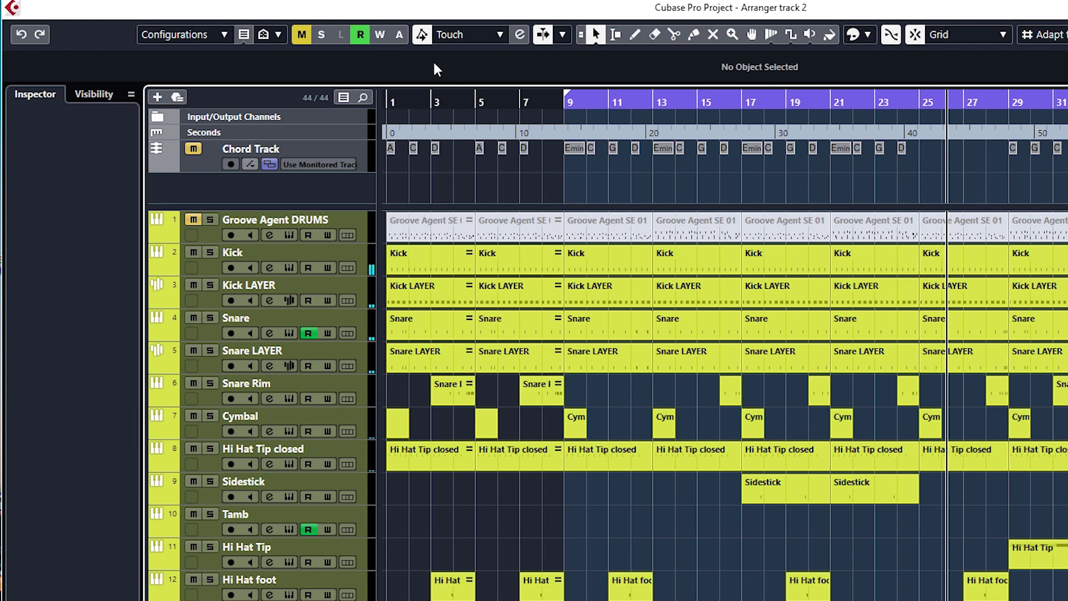
{"action": "double_click", "coordinate": [390, 102]}
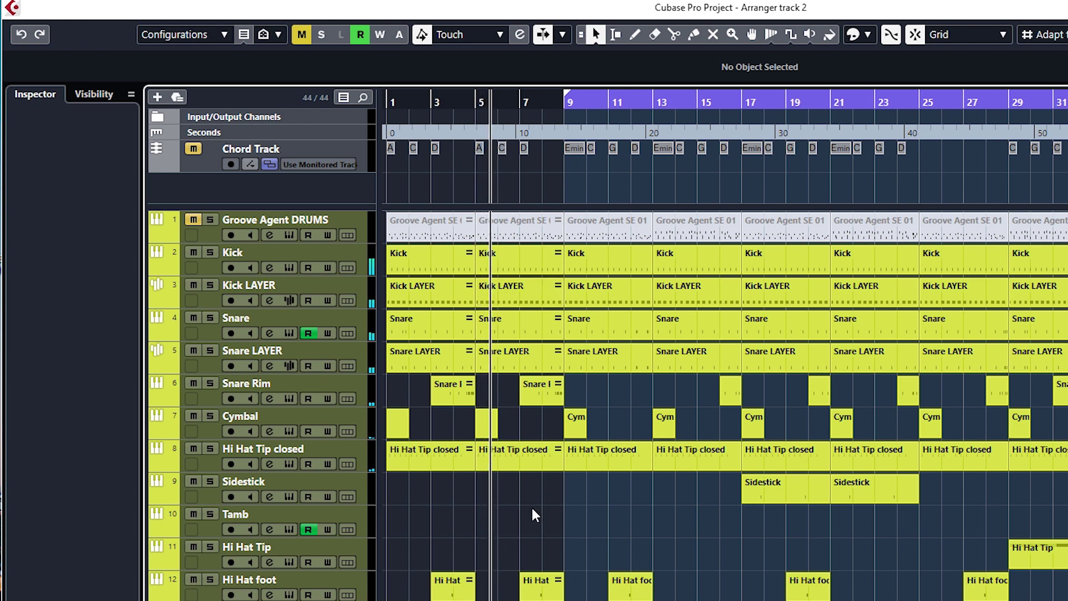
{"action": "key", "text": "space"}
{"action": "left_click", "coordinate": [551, 104]}
{"action": "key", "text": "space"}
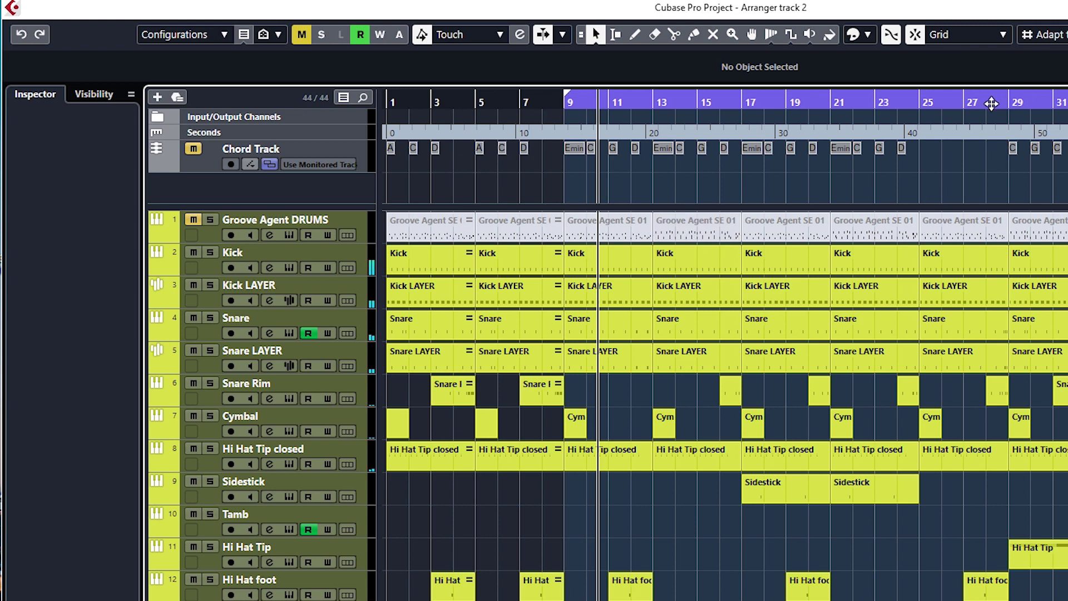
{"action": "left_click", "coordinate": [920, 104]}
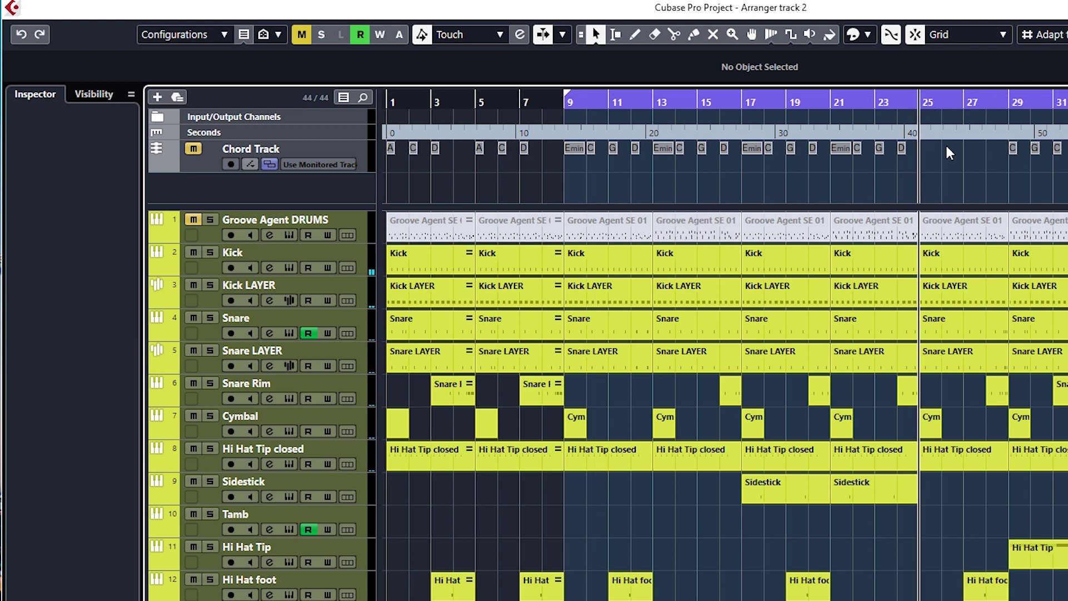
{"action": "left_click", "coordinate": [1004, 104]}
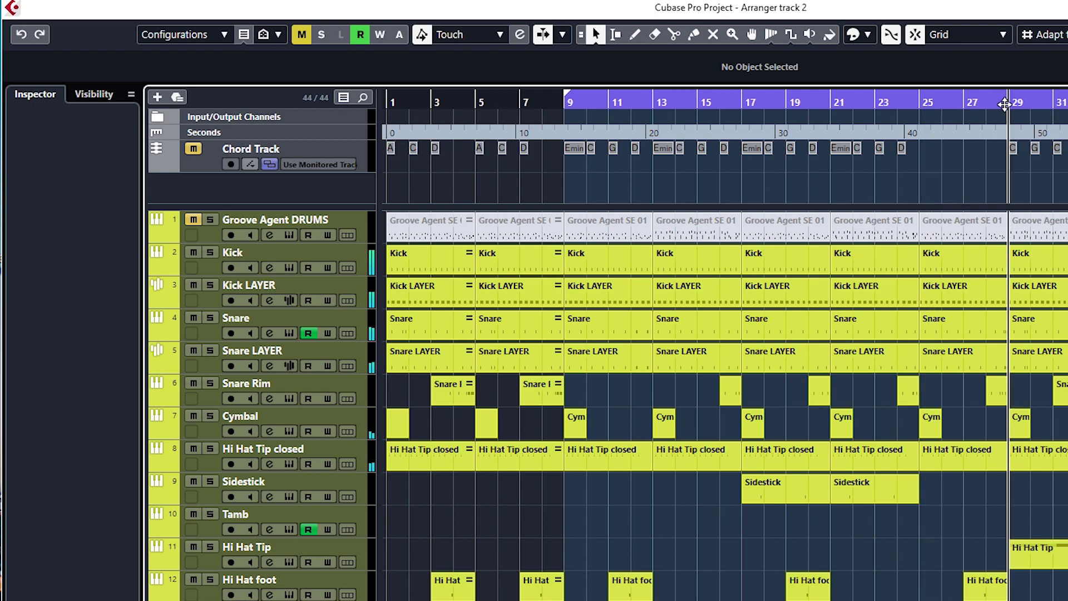